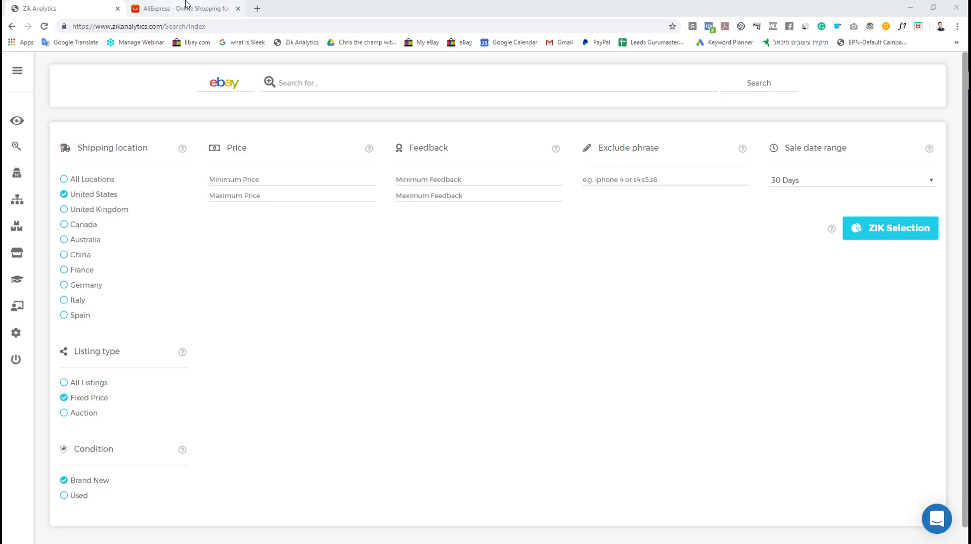
Switch to AliExpress and open the Keyboards category under Computer, Office & Security.
{"action": "key", "text": "ctrl+Tab"}
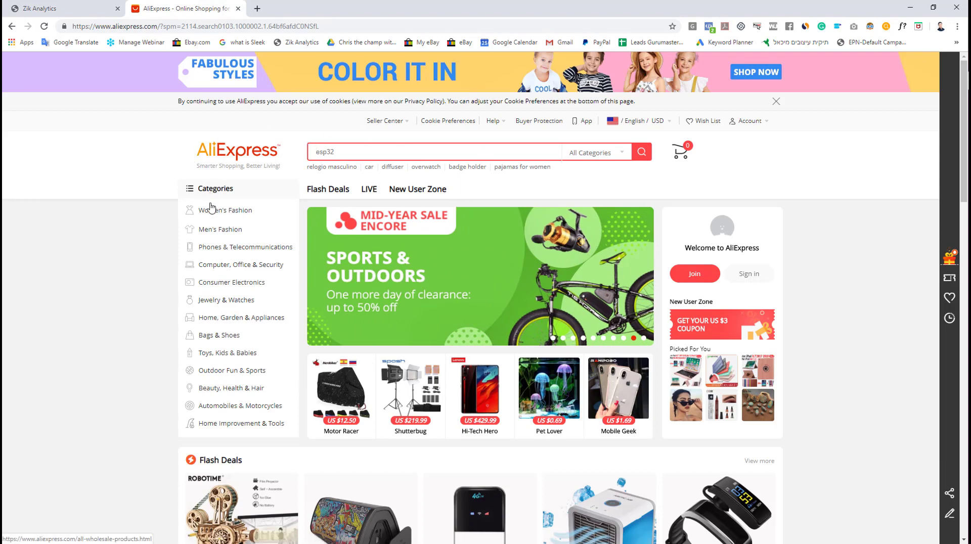
{"action": "mouse_move", "coordinate": [223, 247]}
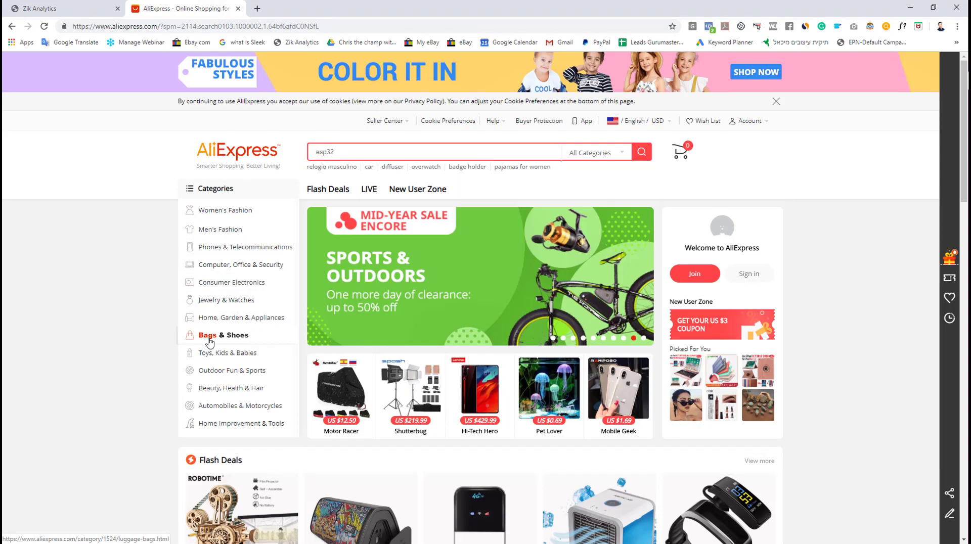
{"action": "mouse_move", "coordinate": [230, 267]}
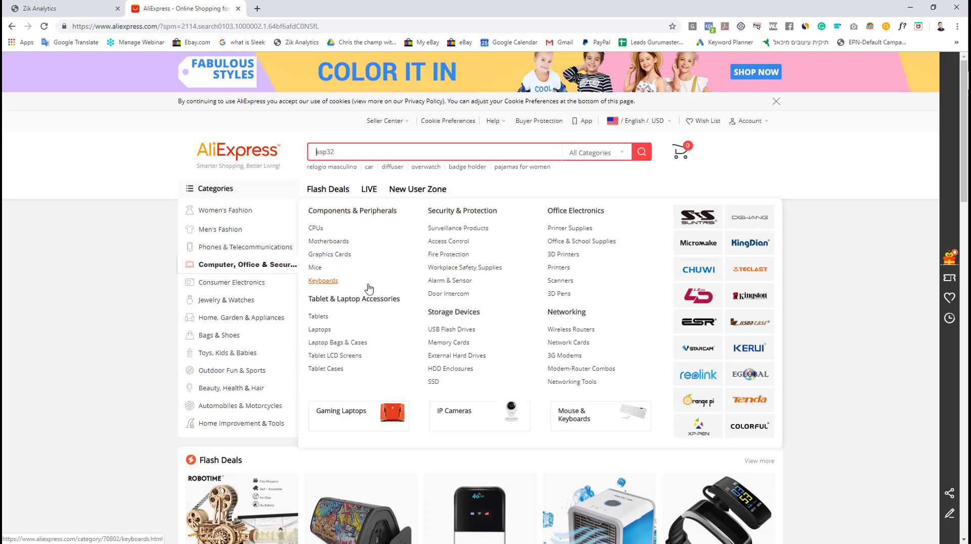
{"action": "left_click", "coordinate": [324, 282]}
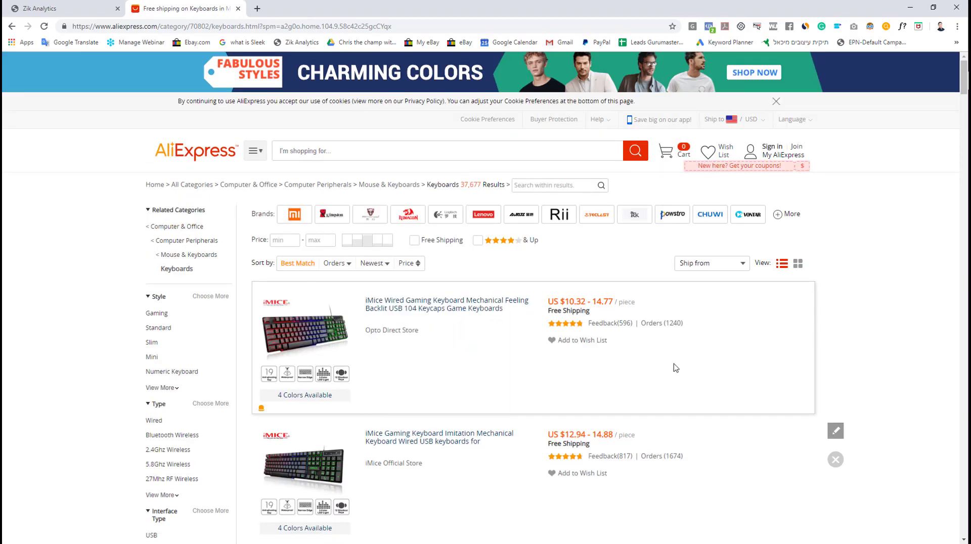
Browse the AliExpress keyboard listings, examining their titles, prices and order numbers for product ideas.
{"action": "scroll", "coordinate": [584, 386], "scroll_direction": "down", "scroll_amount": 1}
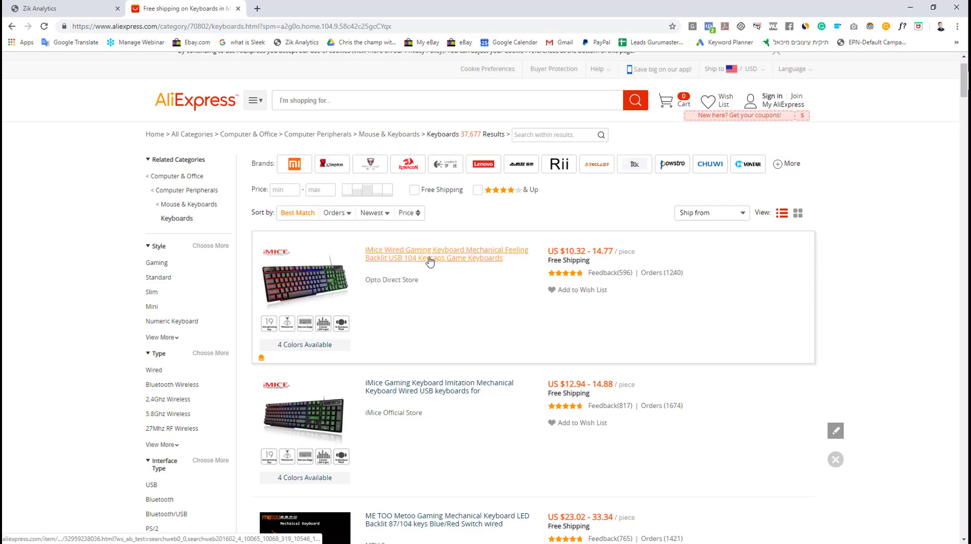
{"action": "scroll", "coordinate": [432, 263], "scroll_direction": "down", "scroll_amount": 3}
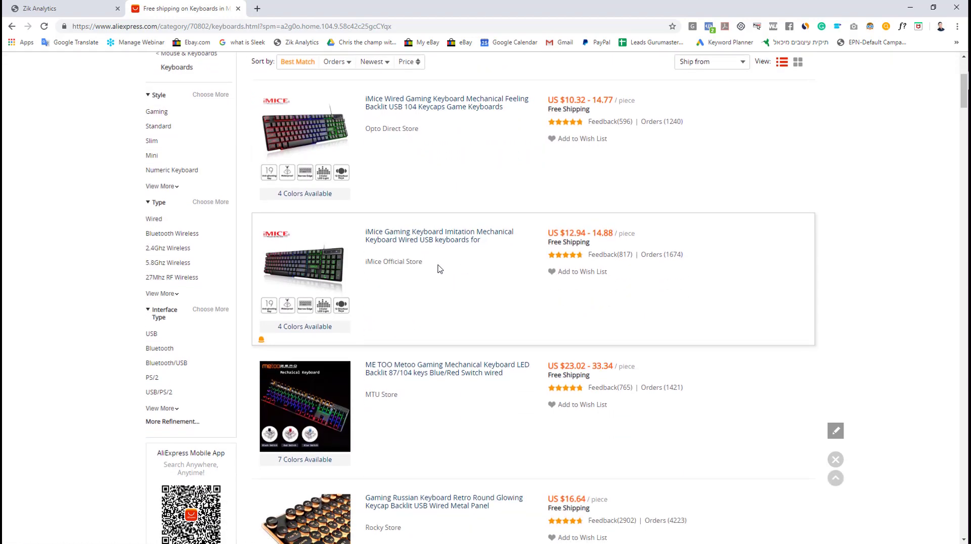
{"action": "scroll", "coordinate": [440, 275], "scroll_direction": "down", "scroll_amount": 1}
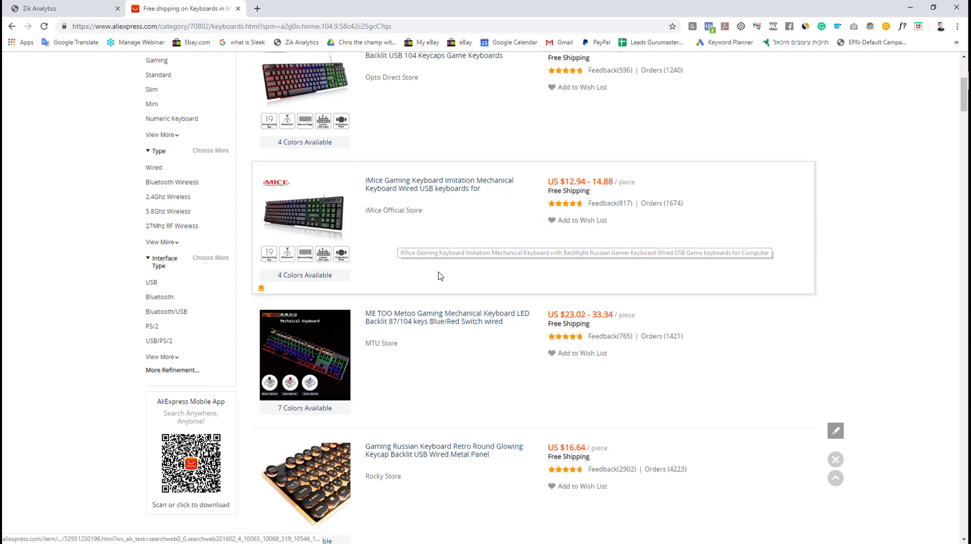
{"action": "scroll", "coordinate": [440, 276], "scroll_direction": "down", "scroll_amount": 2}
{"action": "scroll", "coordinate": [436, 276], "scroll_direction": "down", "scroll_amount": 1}
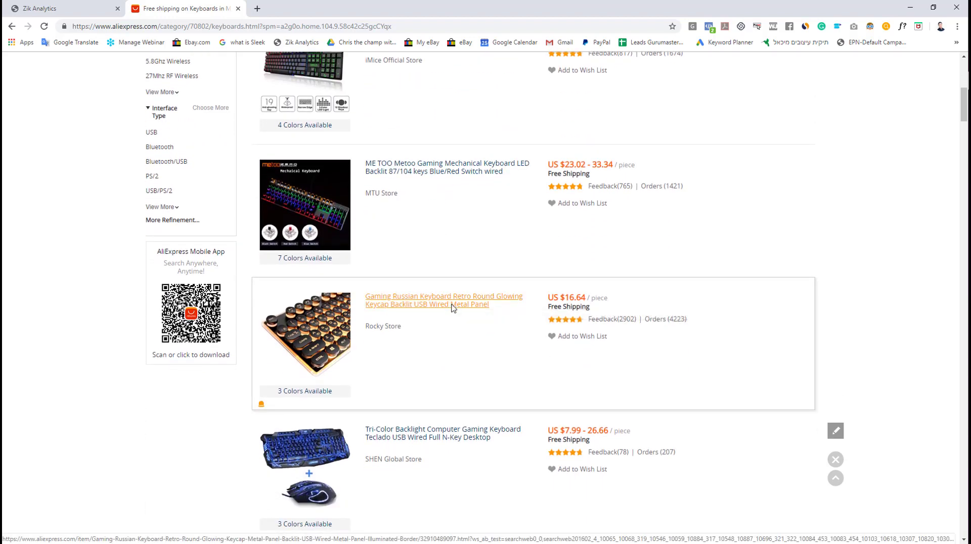
{"action": "scroll", "coordinate": [452, 308], "scroll_direction": "down", "scroll_amount": 2}
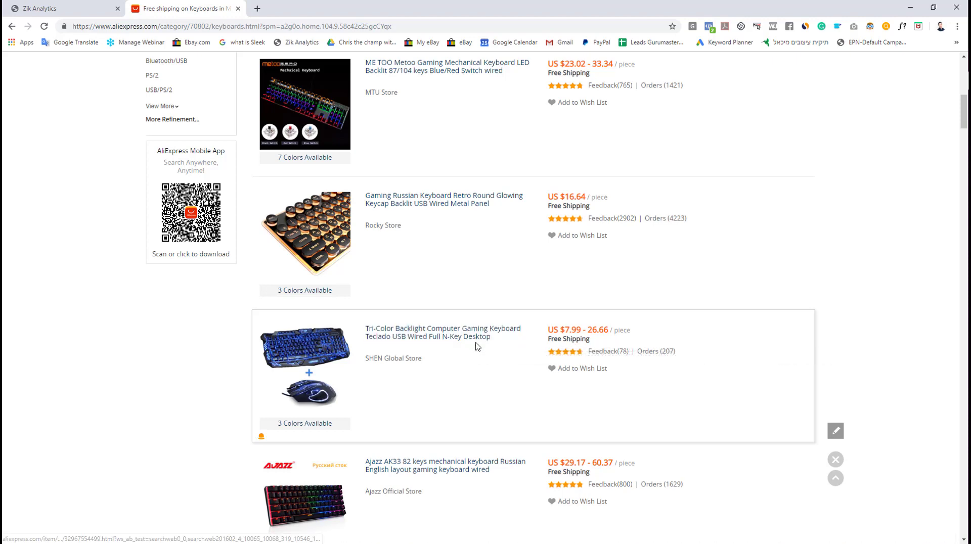
{"action": "scroll", "coordinate": [471, 345], "scroll_direction": "down", "scroll_amount": 2}
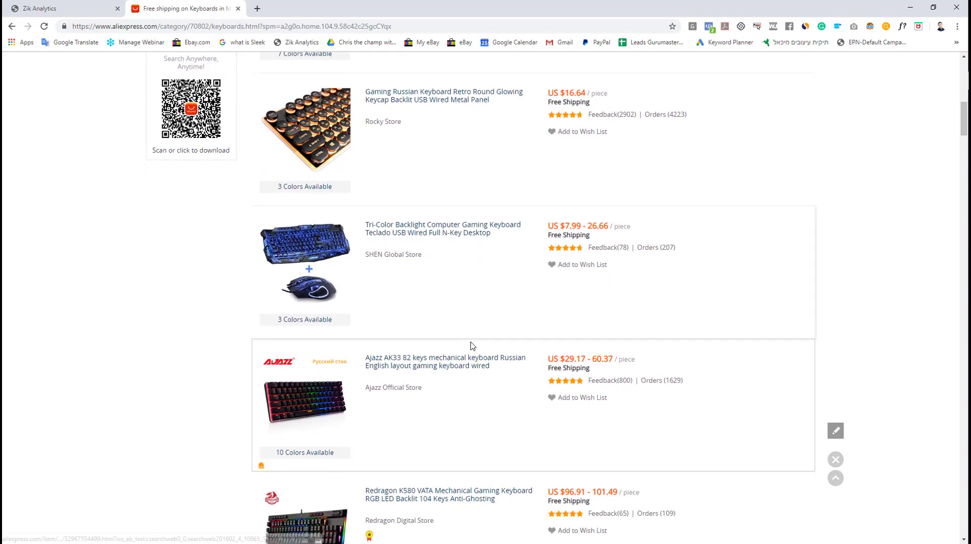
{"action": "scroll", "coordinate": [471, 345], "scroll_direction": "down", "scroll_amount": 12}
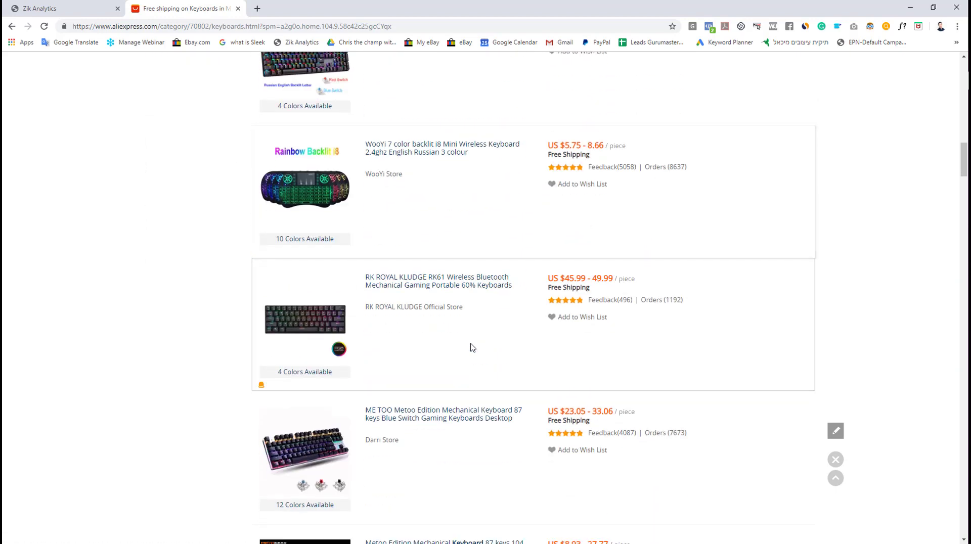
{"action": "scroll", "coordinate": [471, 348], "scroll_direction": "down", "scroll_amount": 7}
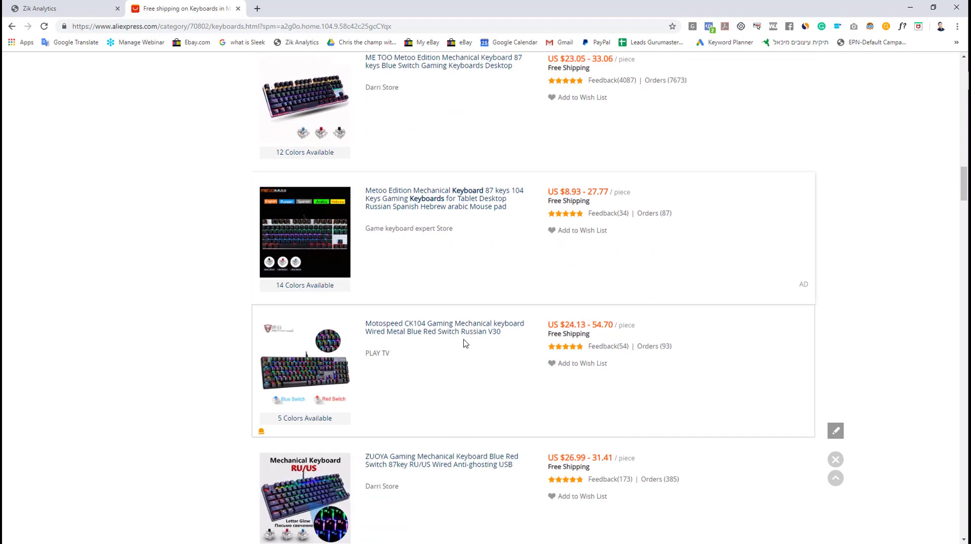
{"action": "scroll", "coordinate": [455, 341], "scroll_direction": "down", "scroll_amount": 1}
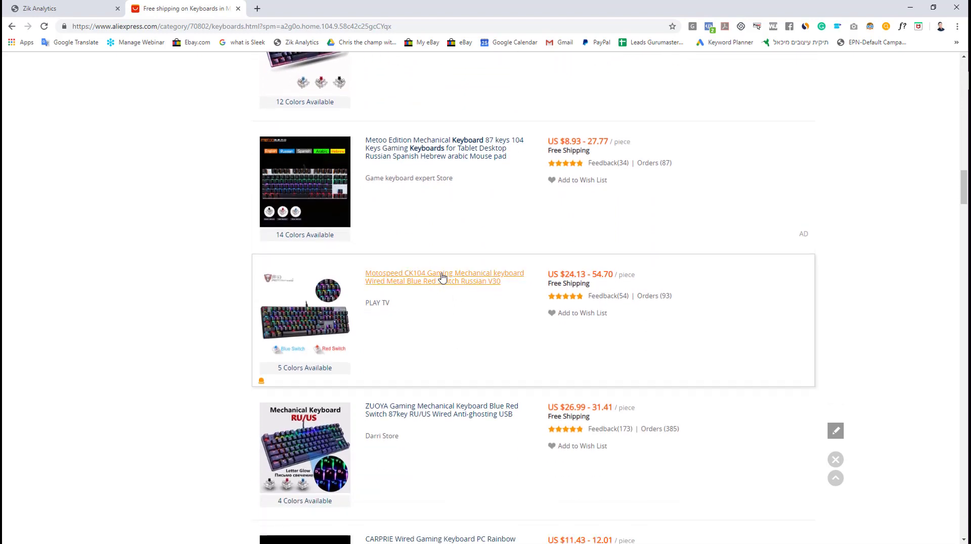
{"action": "scroll", "coordinate": [442, 323], "scroll_direction": "down", "scroll_amount": 3}
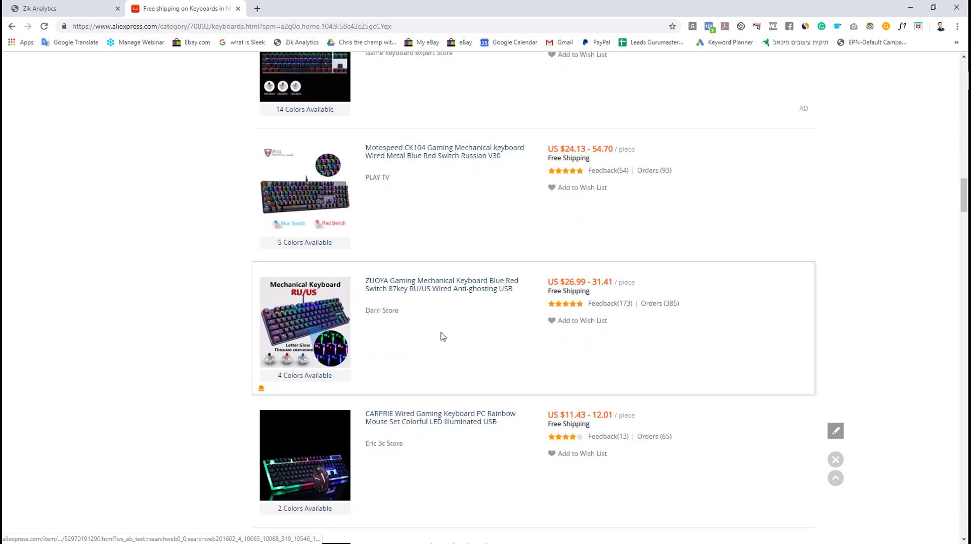
{"action": "scroll", "coordinate": [442, 336], "scroll_direction": "down", "scroll_amount": 3}
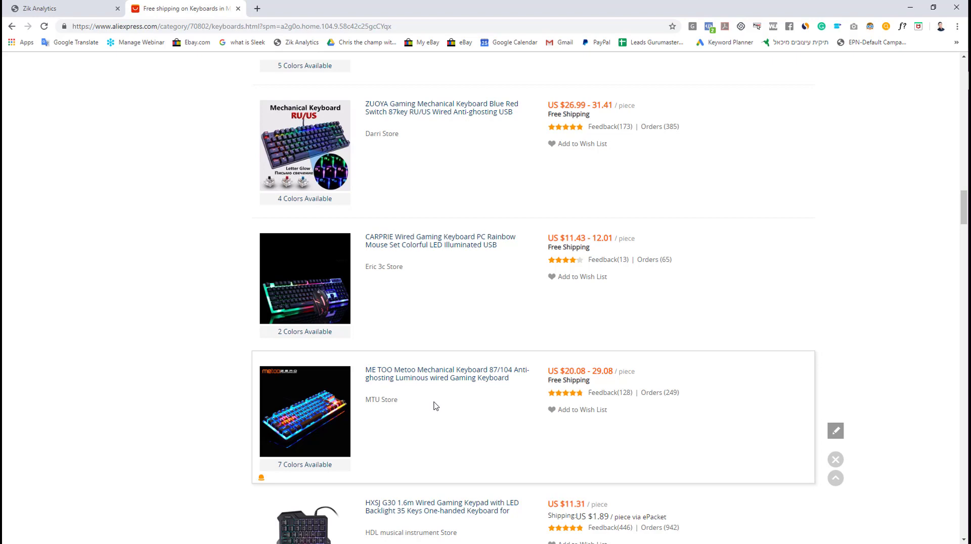
{"action": "scroll", "coordinate": [427, 392], "scroll_direction": "up", "scroll_amount": 20}
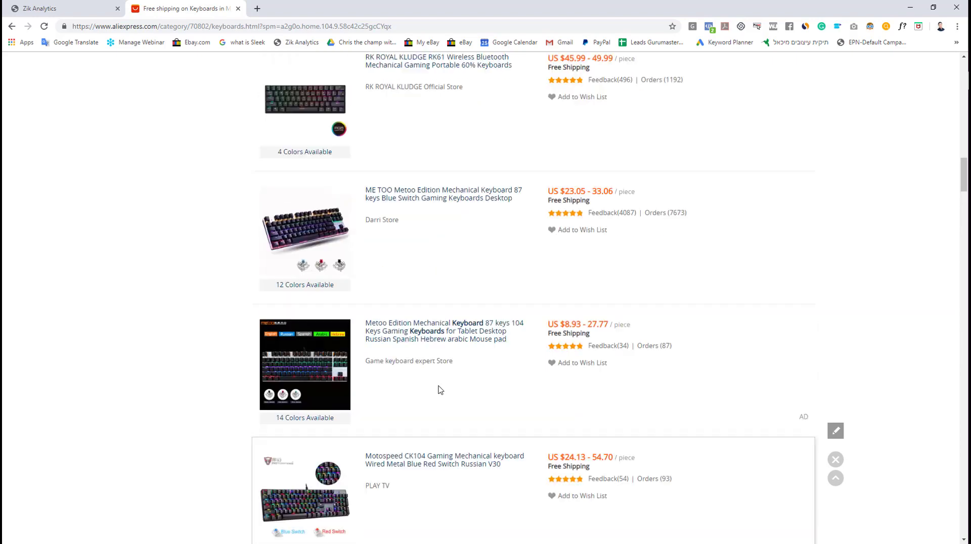
{"action": "scroll", "coordinate": [445, 399], "scroll_direction": "up", "scroll_amount": 4}
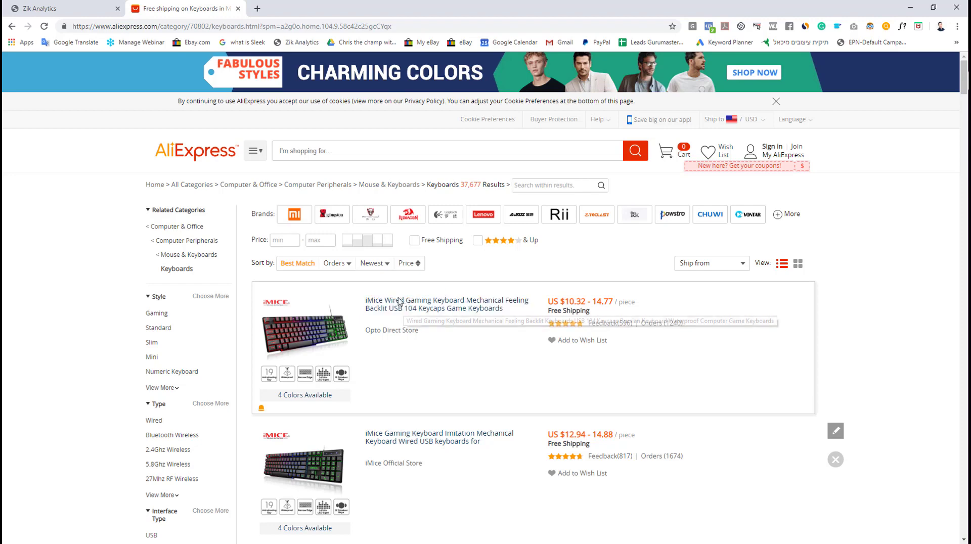
Copy the title of the first listing, the iMice Wired Gaming Keyboard, into the eBay product search of Zik Analytics.
{"action": "left_click_drag", "start_coordinate": [365, 300], "coordinate": [510, 315]}
{"action": "key", "text": "ctrl+c"}
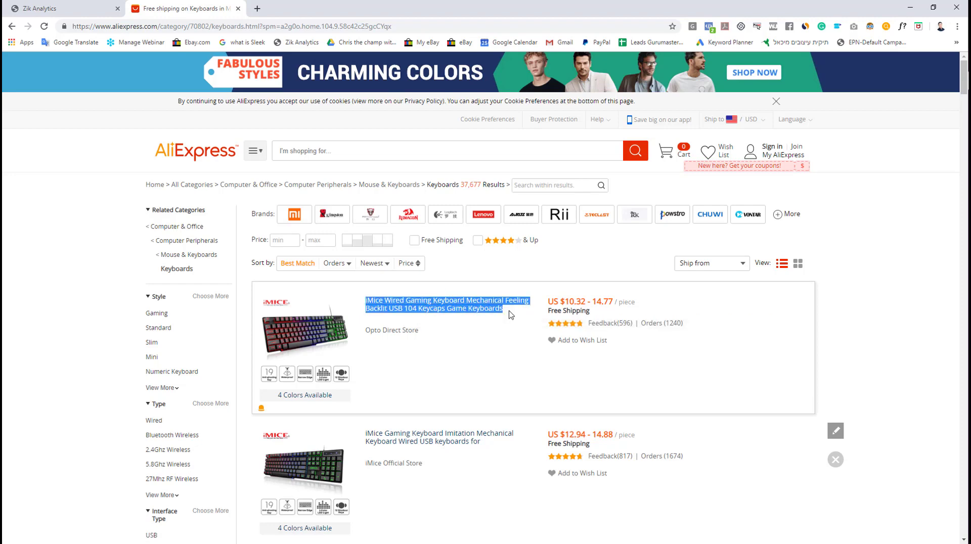
{"action": "left_click", "coordinate": [74, 11]}
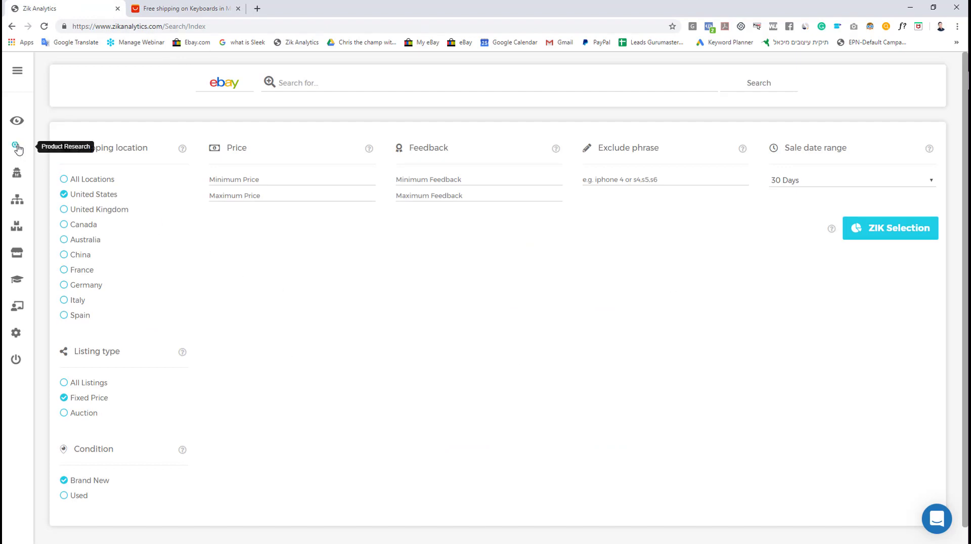
{"action": "mouse_move", "coordinate": [248, 90]}
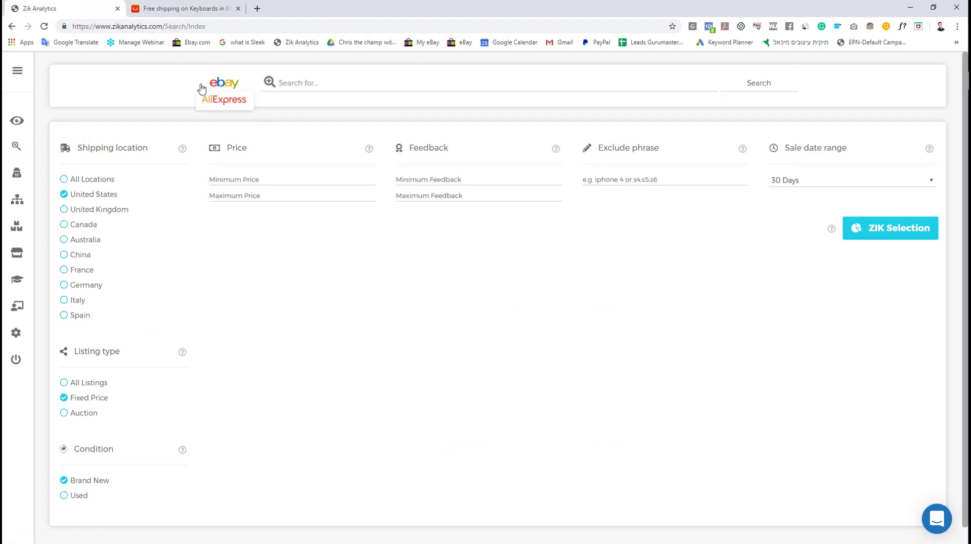
{"action": "left_click", "coordinate": [302, 85]}
{"action": "key", "text": "ctrl+v"}
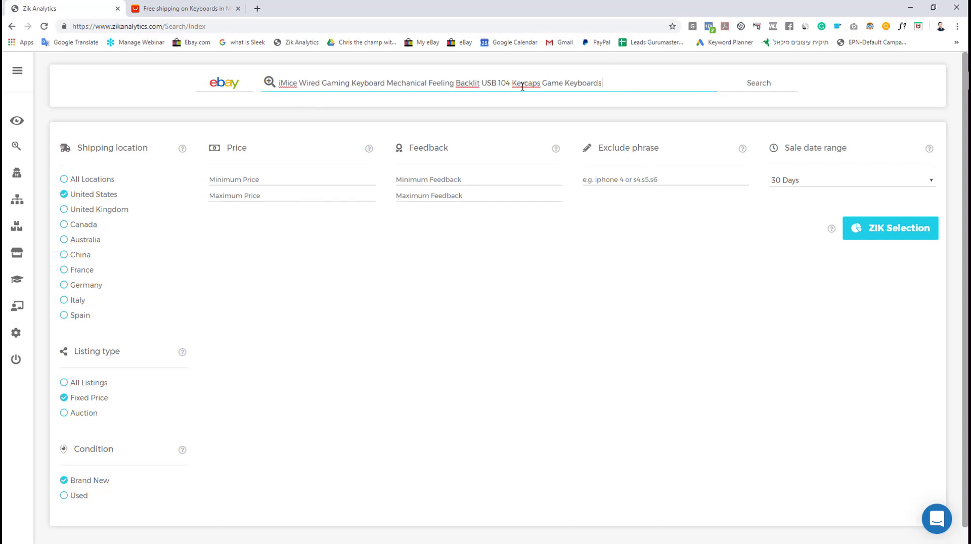
Shorten the pasted product title to the search phrase "Gaming Keyboard".
{"action": "left_click_drag", "start_coordinate": [322, 85], "coordinate": [228, 98]}
{"action": "key", "text": "BackSpace"}
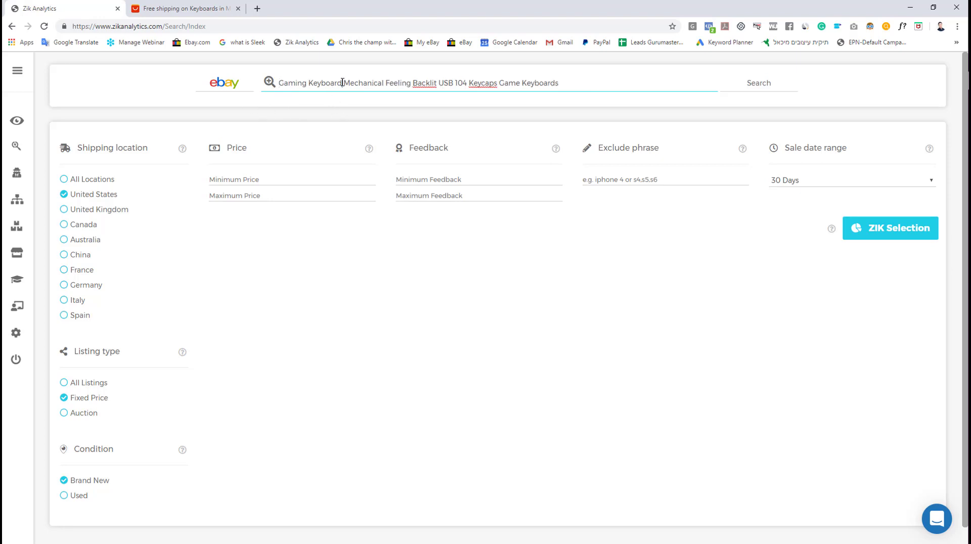
{"action": "left_click_drag", "start_coordinate": [342, 83], "coordinate": [641, 60]}
{"action": "key", "text": "BackSpace"}
{"action": "left_click_drag", "start_coordinate": [400, 84], "coordinate": [216, 94]}
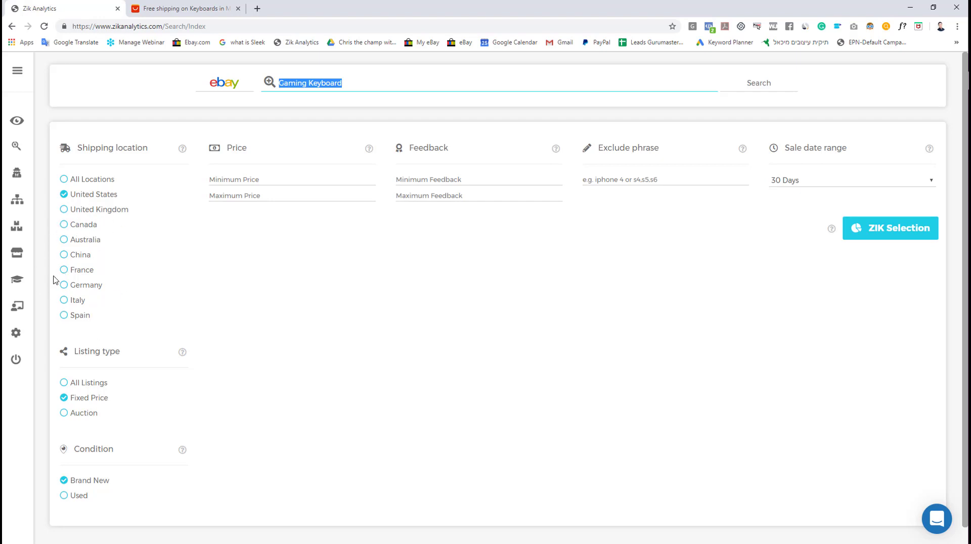
{"action": "left_click", "coordinate": [158, 176]}
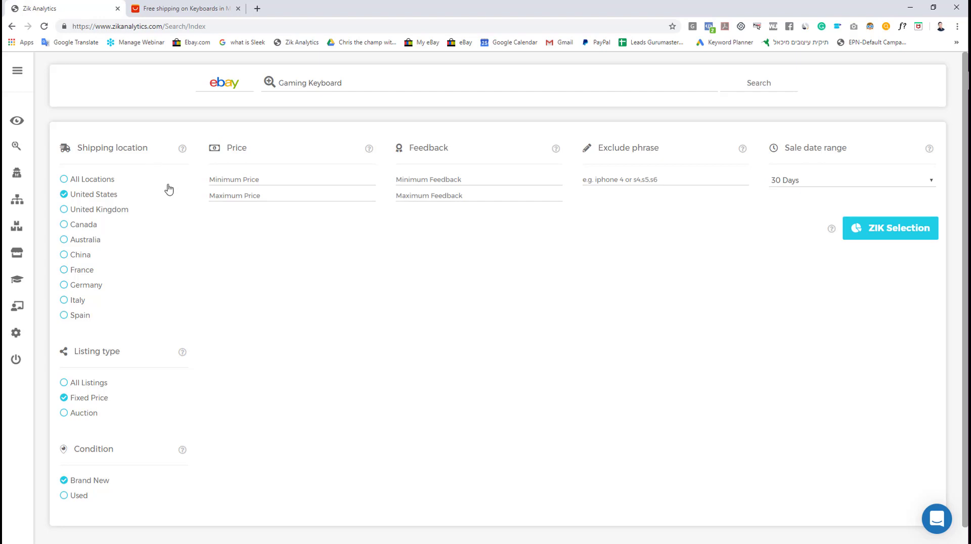
{"action": "triple_click", "coordinate": [321, 88]}
{"action": "left_click", "coordinate": [376, 98]}
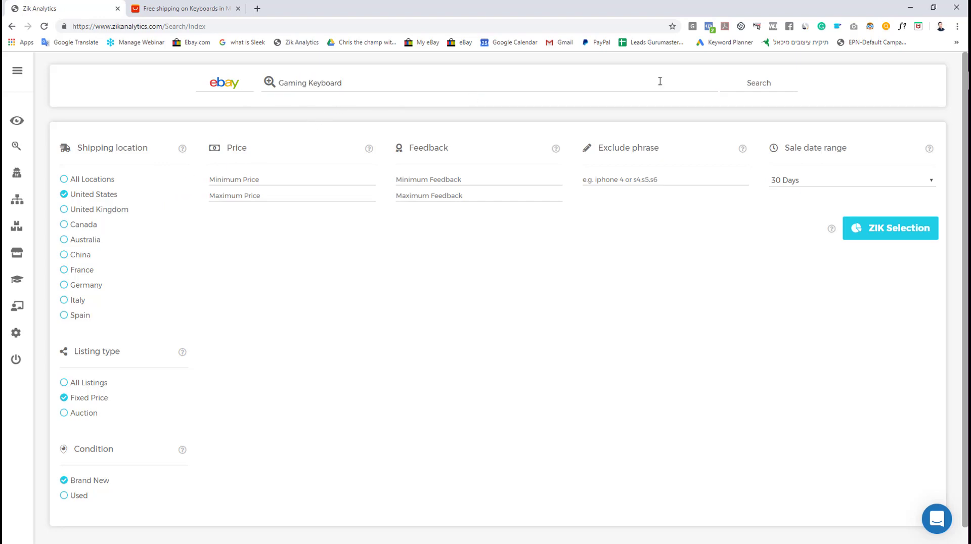
Search eBay for "Gaming Keyboard", select all results and analyze them with ZIK Selection.
{"action": "left_click", "coordinate": [766, 88]}
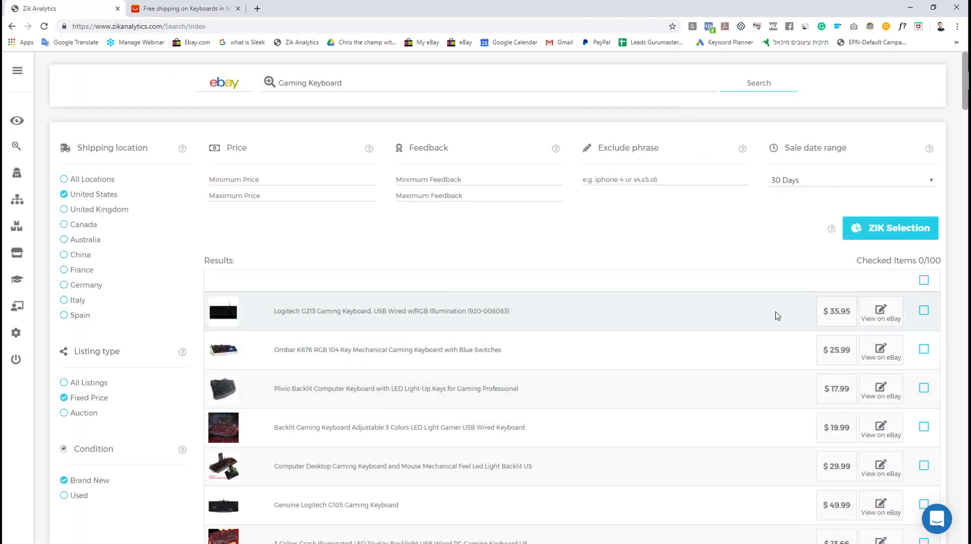
{"action": "left_click", "coordinate": [923, 281]}
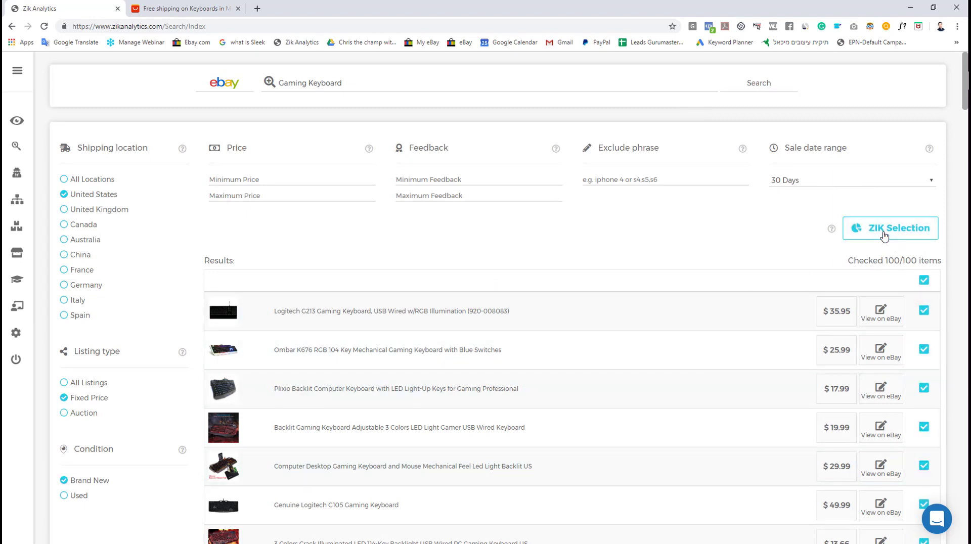
{"action": "left_click", "coordinate": [849, 228]}
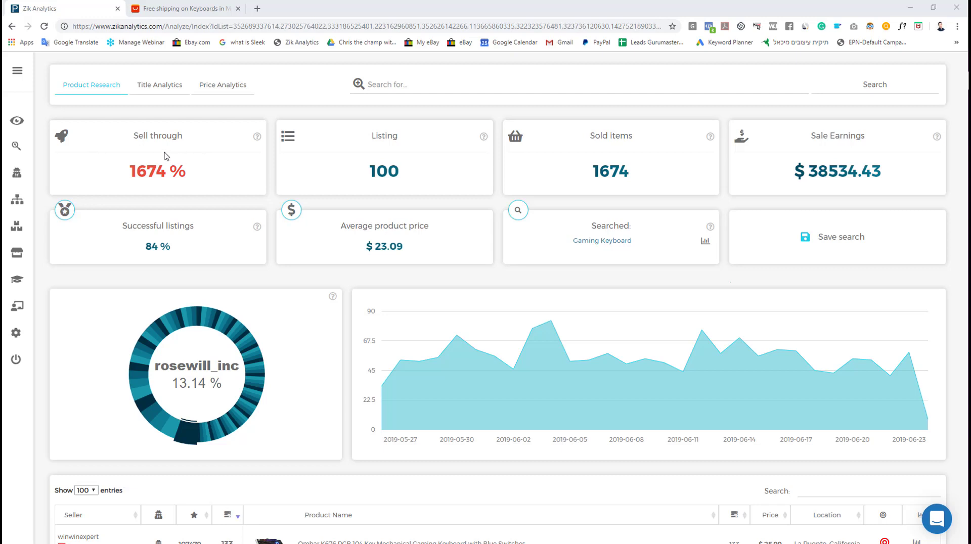
Examine the product research for Gaming Keyboard: sell-through, average product price, seller share and sales charts, and the table of listings.
{"action": "left_click_drag", "start_coordinate": [126, 175], "coordinate": [176, 181]}
{"action": "left_click", "coordinate": [191, 187]}
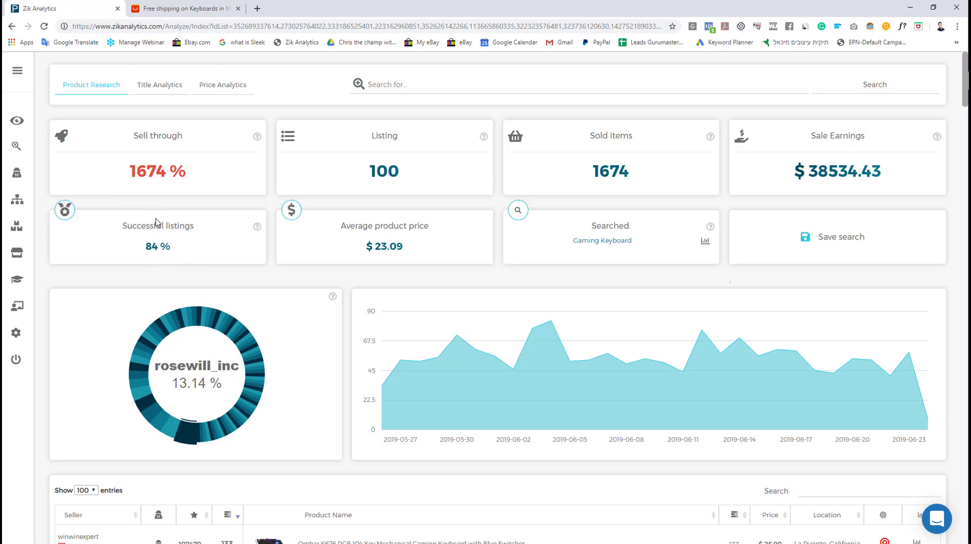
{"action": "left_click_drag", "start_coordinate": [562, 242], "coordinate": [638, 244]}
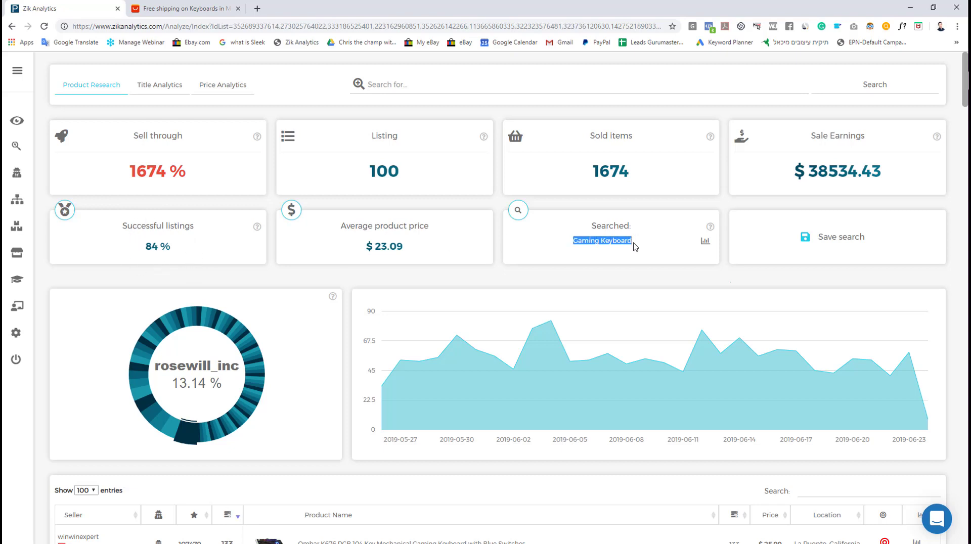
{"action": "left_click", "coordinate": [273, 254]}
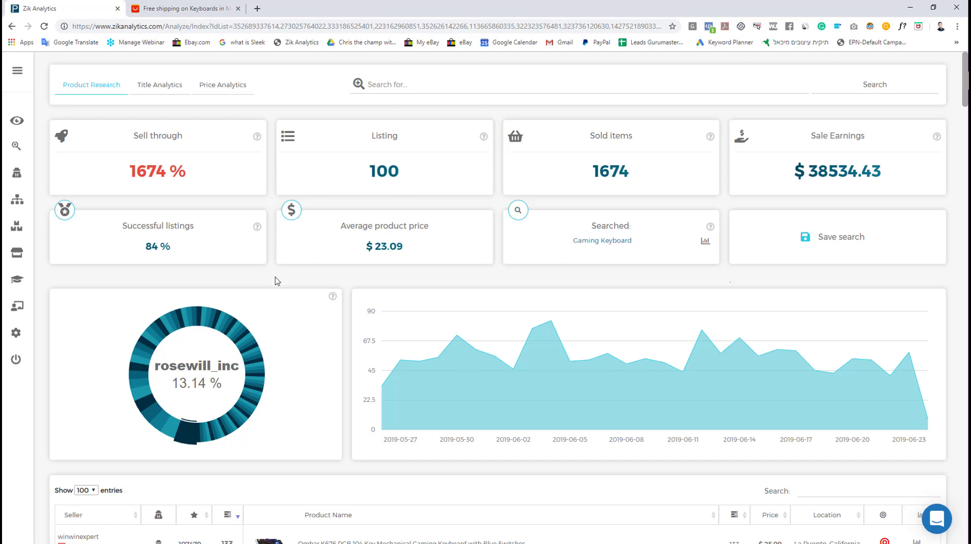
{"action": "left_click_drag", "start_coordinate": [329, 223], "coordinate": [433, 244]}
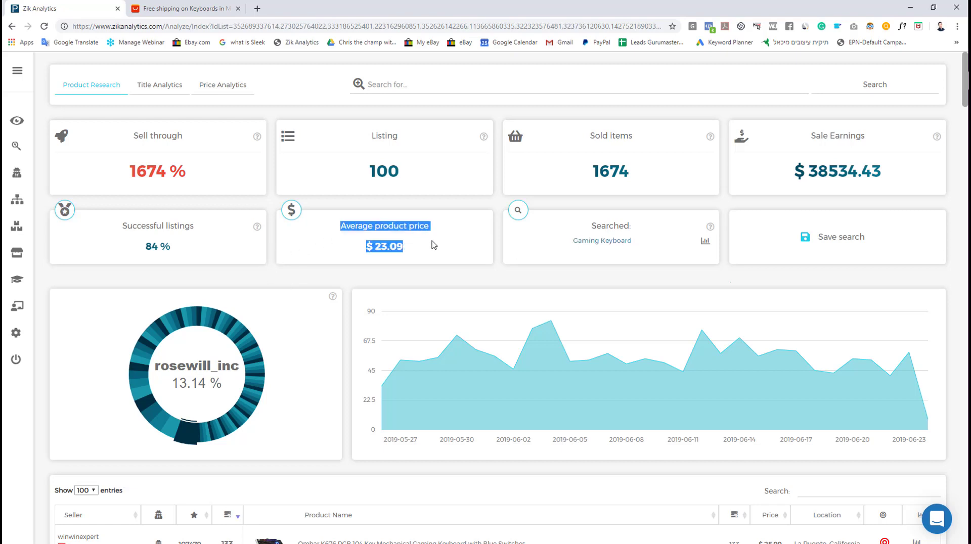
{"action": "left_click", "coordinate": [423, 252]}
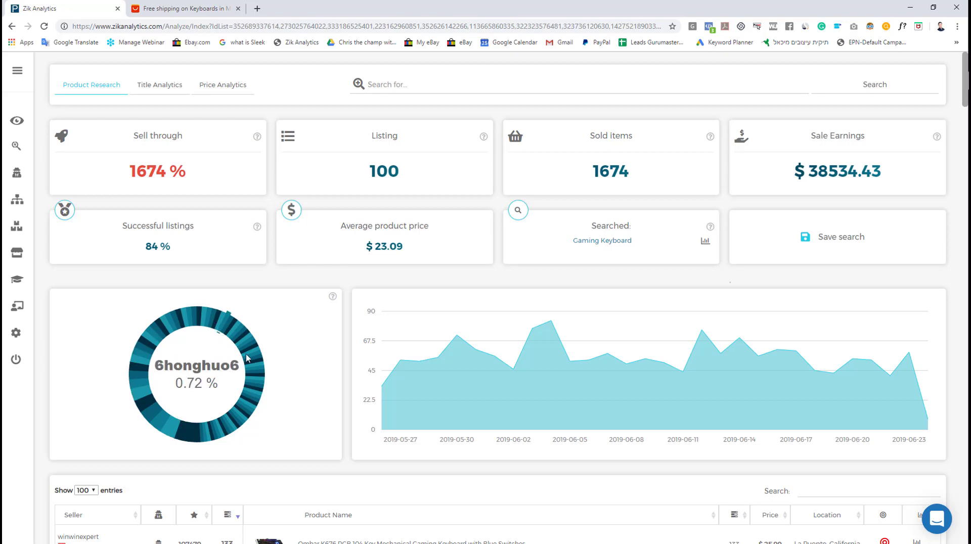
{"action": "mouse_move", "coordinate": [398, 384]}
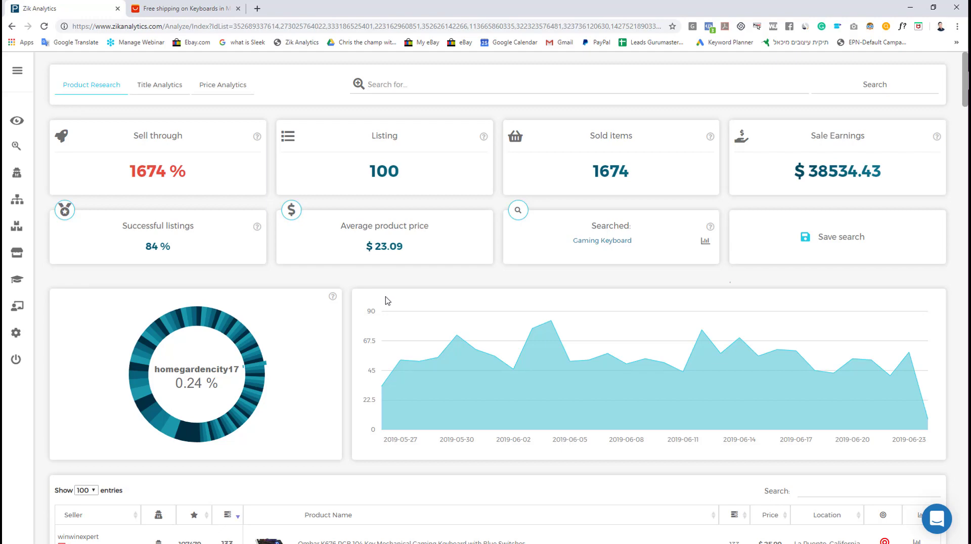
{"action": "scroll", "coordinate": [389, 301], "scroll_direction": "down", "scroll_amount": 6}
{"action": "scroll", "coordinate": [388, 302], "scroll_direction": "down", "scroll_amount": 1}
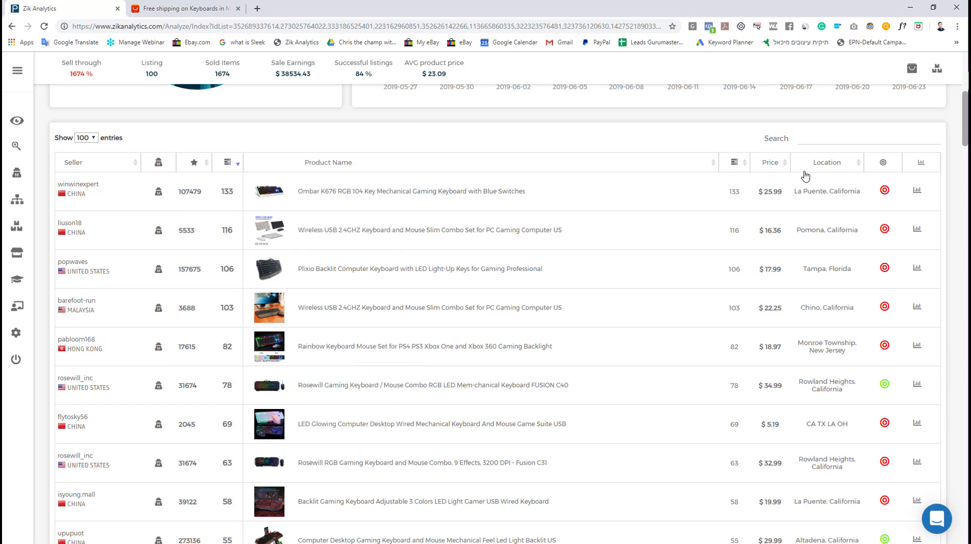
Review the average product price for Gaming Keyboard above the eBay listings table.
{"action": "mouse_move", "coordinate": [257, 184]}
{"action": "mouse_move", "coordinate": [268, 194]}
{"action": "scroll", "coordinate": [764, 204], "scroll_direction": "up", "scroll_amount": 6}
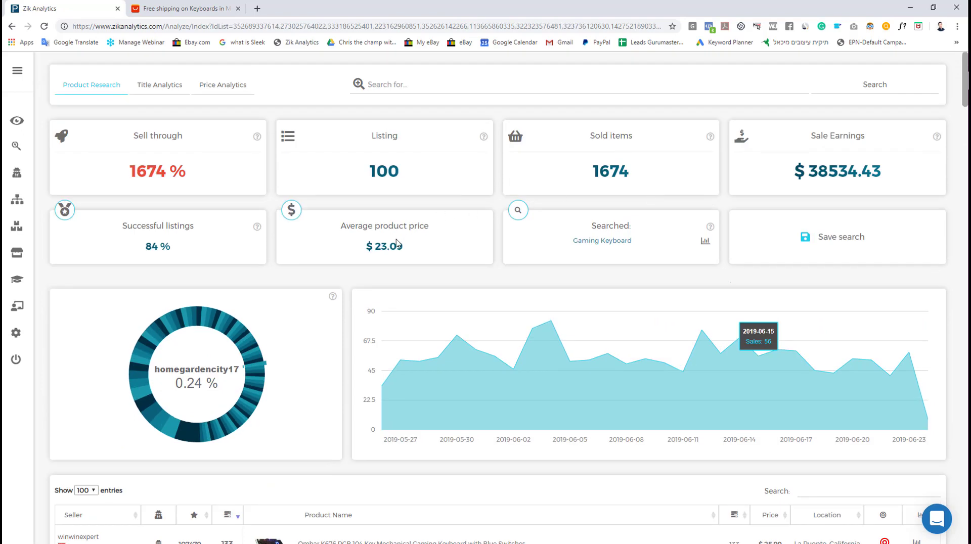
{"action": "triple_click", "coordinate": [397, 246]}
{"action": "scroll", "coordinate": [483, 272], "scroll_direction": "down", "scroll_amount": 2}
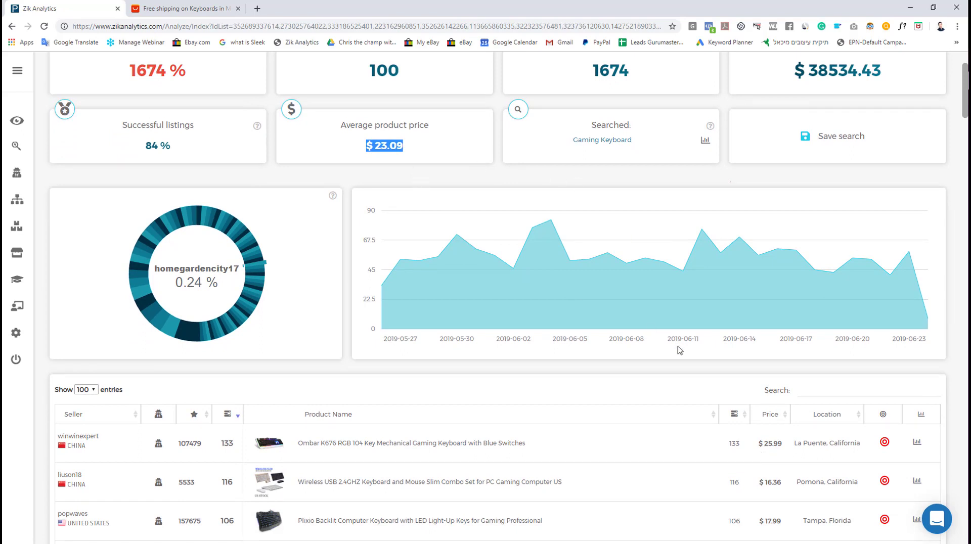
{"action": "scroll", "coordinate": [638, 359], "scroll_direction": "down", "scroll_amount": 1}
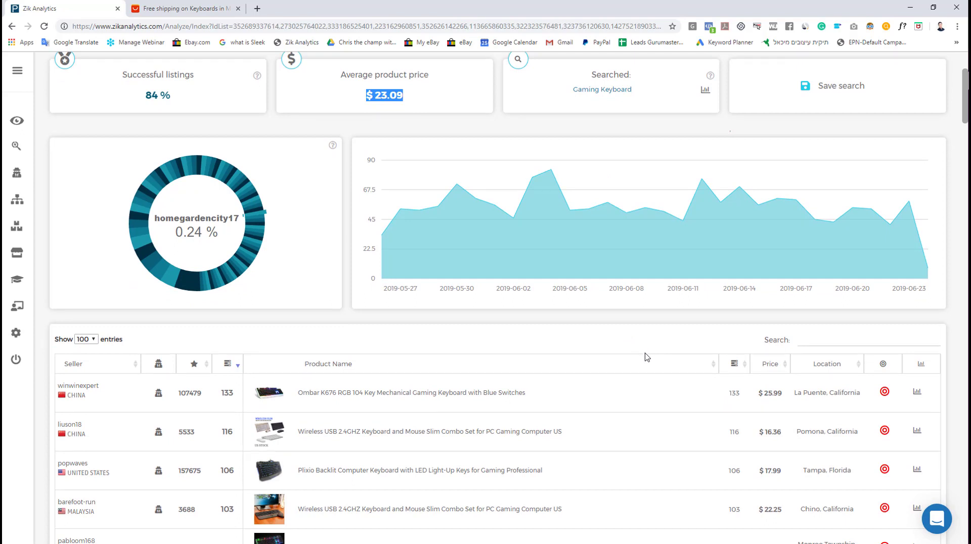
{"action": "scroll", "coordinate": [647, 366], "scroll_direction": "down", "scroll_amount": 1}
{"action": "scroll", "coordinate": [660, 381], "scroll_direction": "down", "scroll_amount": 1}
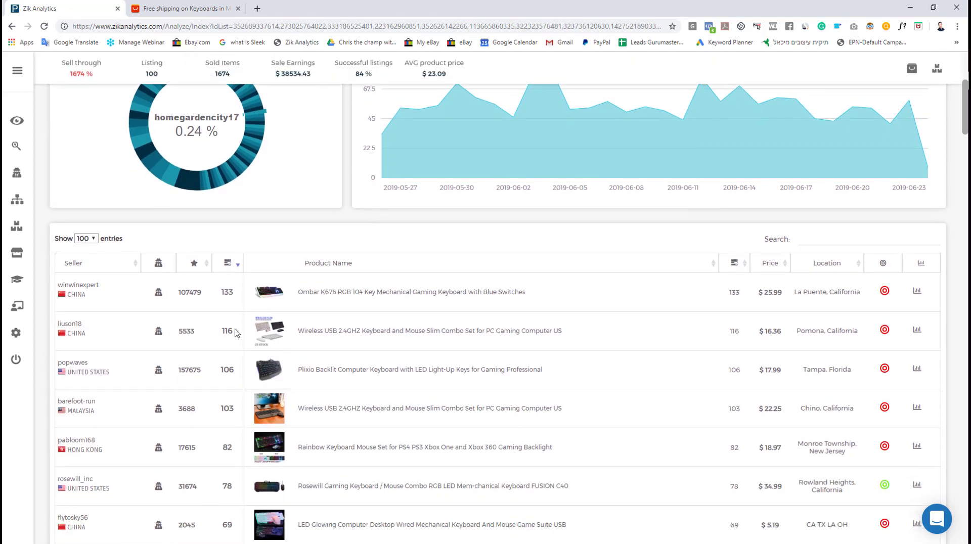
Compare the product images and prices of the best-selling gaming keyboard listings on eBay.
{"action": "mouse_move", "coordinate": [282, 336]}
{"action": "mouse_move", "coordinate": [271, 380]}
{"action": "scroll", "coordinate": [337, 374], "scroll_direction": "down", "scroll_amount": 1}
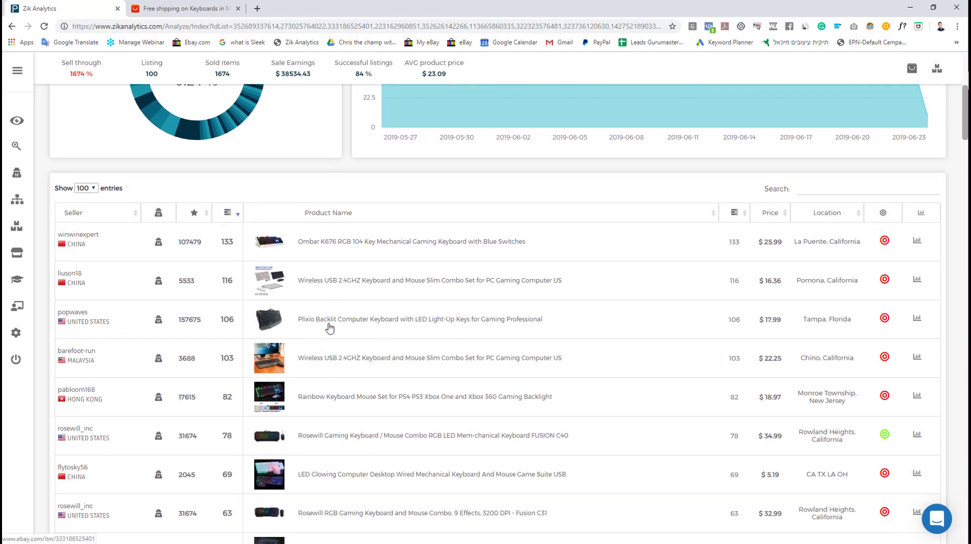
{"action": "mouse_move", "coordinate": [269, 396]}
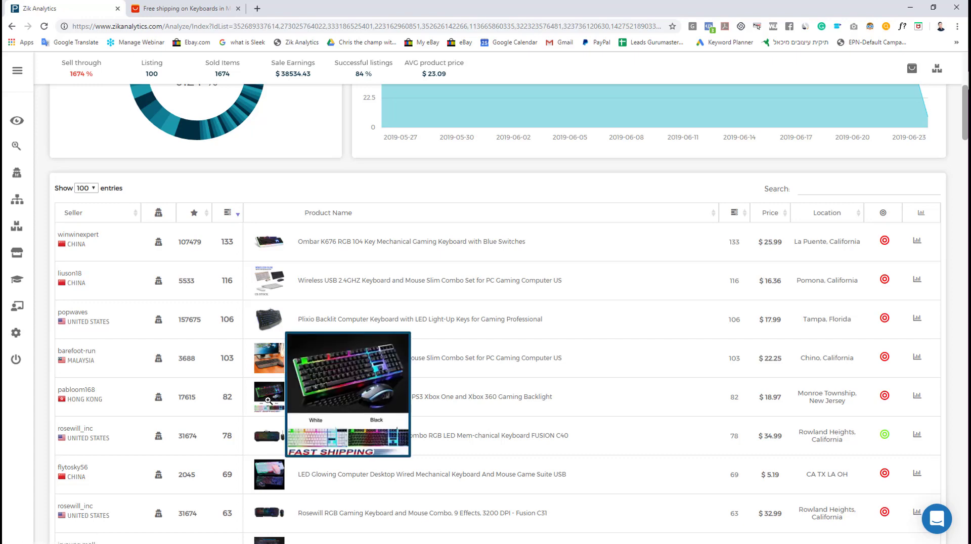
{"action": "mouse_move", "coordinate": [273, 443]}
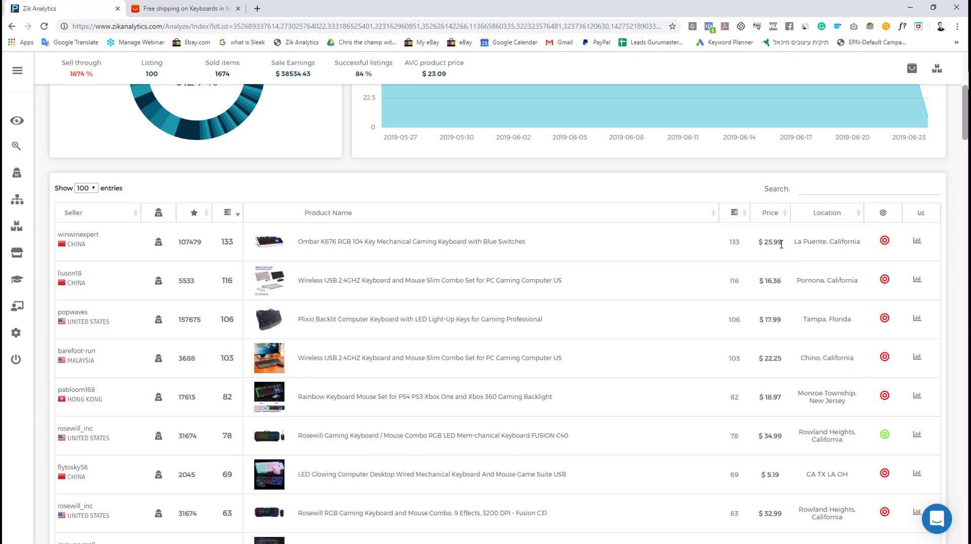
{"action": "mouse_move", "coordinate": [782, 243]}
{"action": "left_mouse_down"}
{"action": "mouse_move", "coordinate": [757, 244]}
{"action": "mouse_move", "coordinate": [777, 247]}
{"action": "left_mouse_up"}
{"action": "mouse_move", "coordinate": [258, 474]}
{"action": "scroll", "coordinate": [276, 393], "scroll_direction": "down", "scroll_amount": 1}
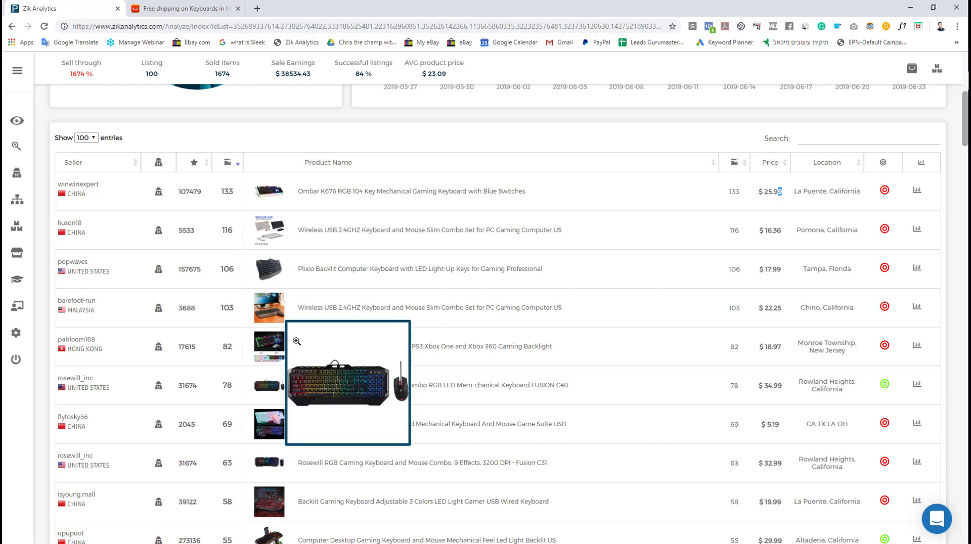
{"action": "mouse_move", "coordinate": [264, 182]}
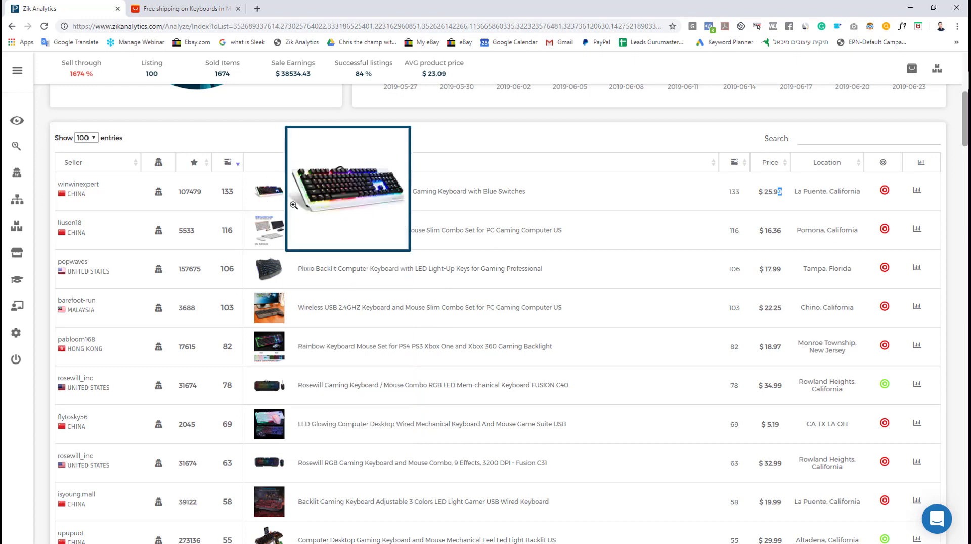
{"action": "right_click", "coordinate": [501, 222]}
{"action": "left_click", "coordinate": [642, 196]}
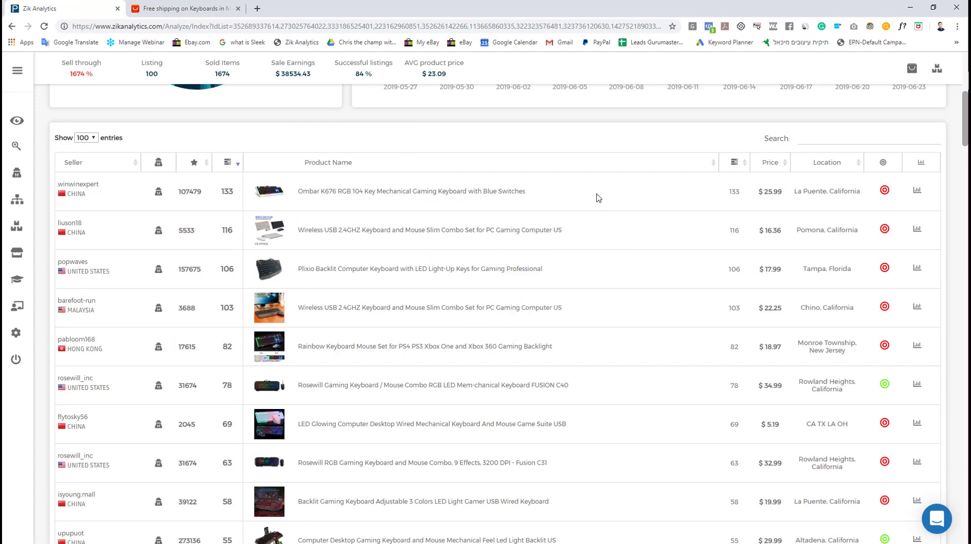
{"action": "scroll", "coordinate": [596, 200], "scroll_direction": "up", "scroll_amount": 3}
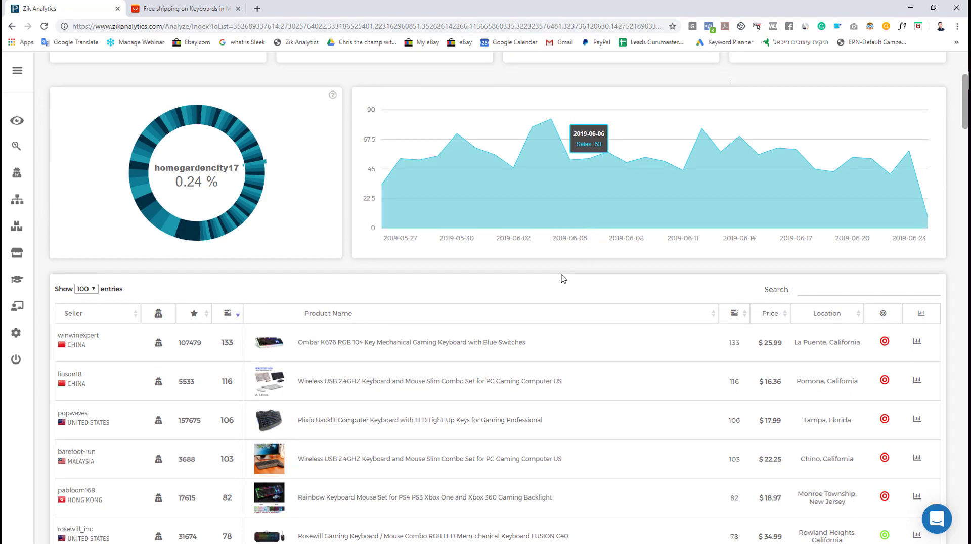
{"action": "scroll", "coordinate": [563, 278], "scroll_direction": "down", "scroll_amount": 1}
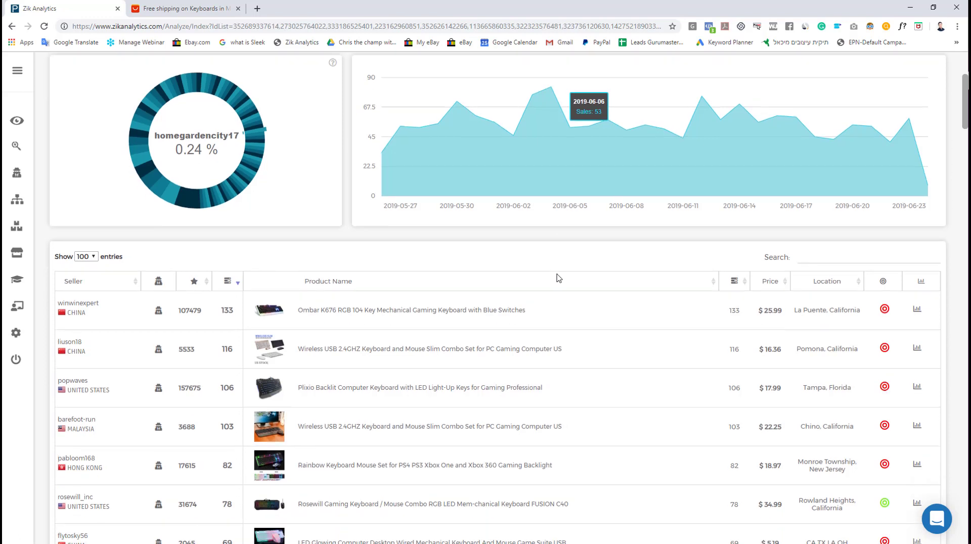
{"action": "scroll", "coordinate": [561, 260], "scroll_direction": "down", "scroll_amount": 1}
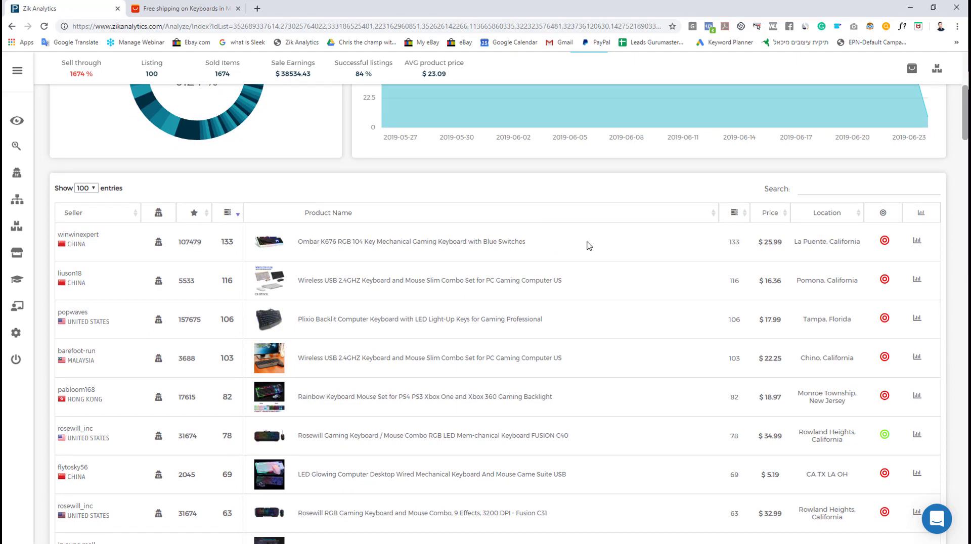
{"action": "mouse_move", "coordinate": [273, 244]}
Open the AliExpress product research for the searched keyword Gaming Keyboard.
{"action": "scroll", "coordinate": [602, 267], "scroll_direction": "up", "scroll_amount": 6}
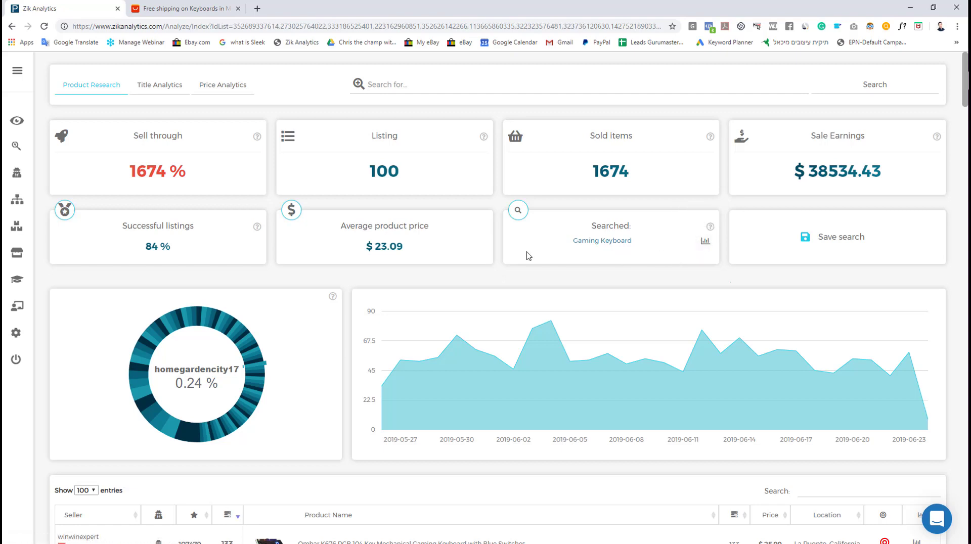
{"action": "left_click", "coordinate": [706, 242]}
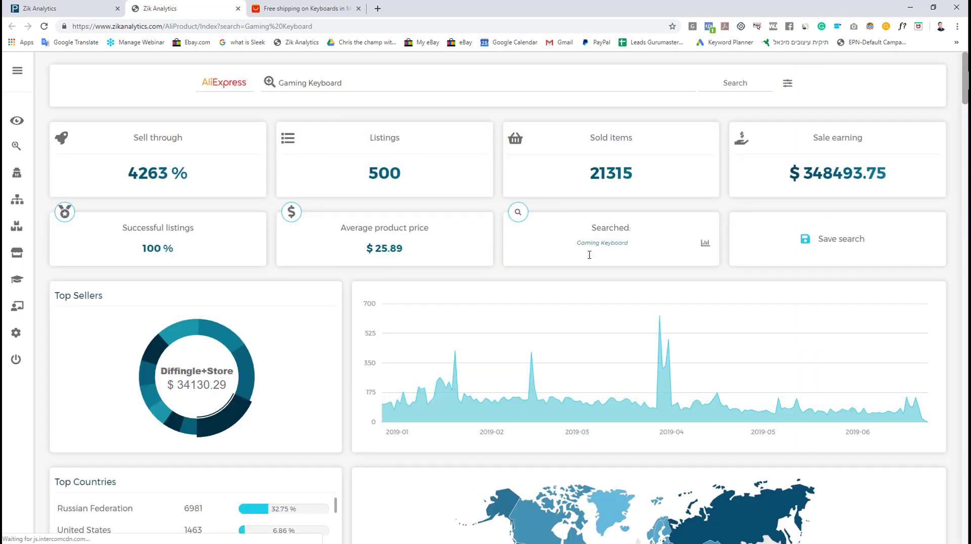
{"action": "left_click_drag", "start_coordinate": [575, 243], "coordinate": [633, 247]}
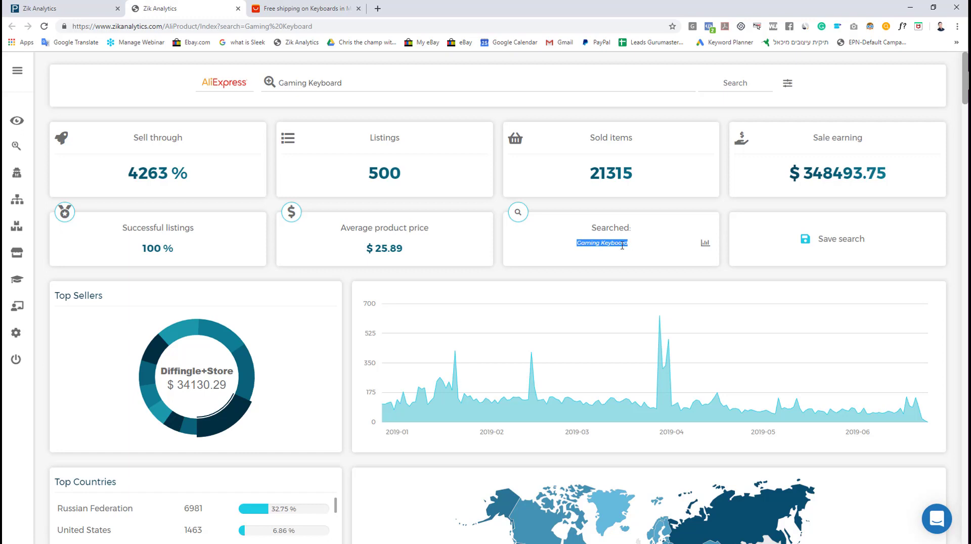
{"action": "left_click", "coordinate": [526, 271]}
Examine the AliExpress summary for Gaming Keyboard: average price, top sellers, sales chart and Top Countries, especially the United States sales.
{"action": "scroll", "coordinate": [377, 177], "scroll_direction": "down", "scroll_amount": 3}
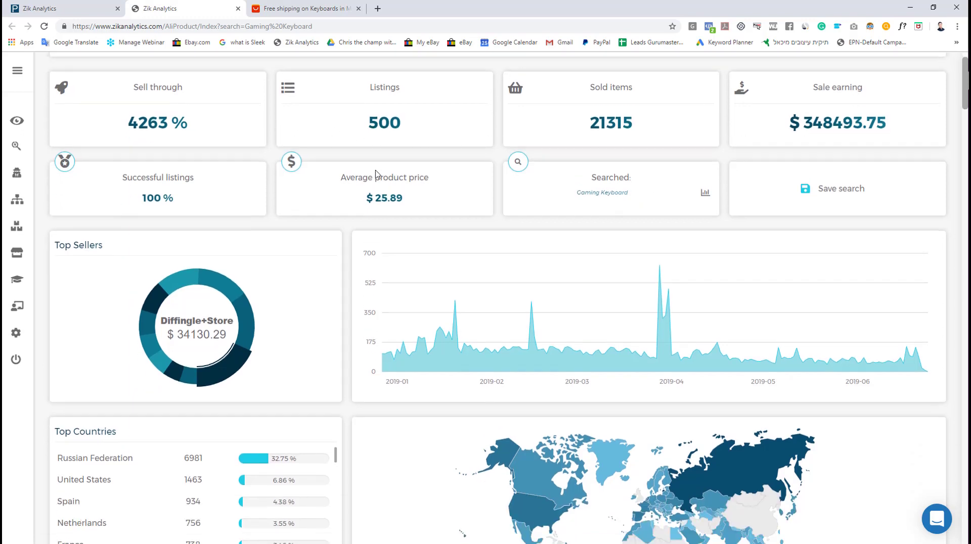
{"action": "scroll", "coordinate": [376, 173], "scroll_direction": "down", "scroll_amount": 3}
{"action": "scroll", "coordinate": [372, 173], "scroll_direction": "up", "scroll_amount": 2}
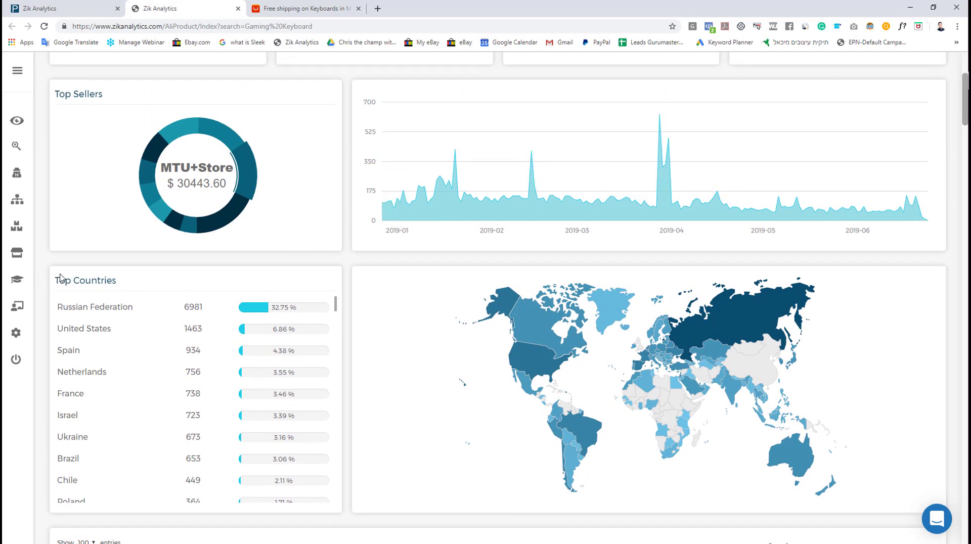
{"action": "left_click_drag", "start_coordinate": [56, 279], "coordinate": [120, 287]}
{"action": "left_click", "coordinate": [121, 286]}
{"action": "double_click", "coordinate": [192, 329]}
{"action": "scroll", "coordinate": [375, 229], "scroll_direction": "down", "scroll_amount": 2}
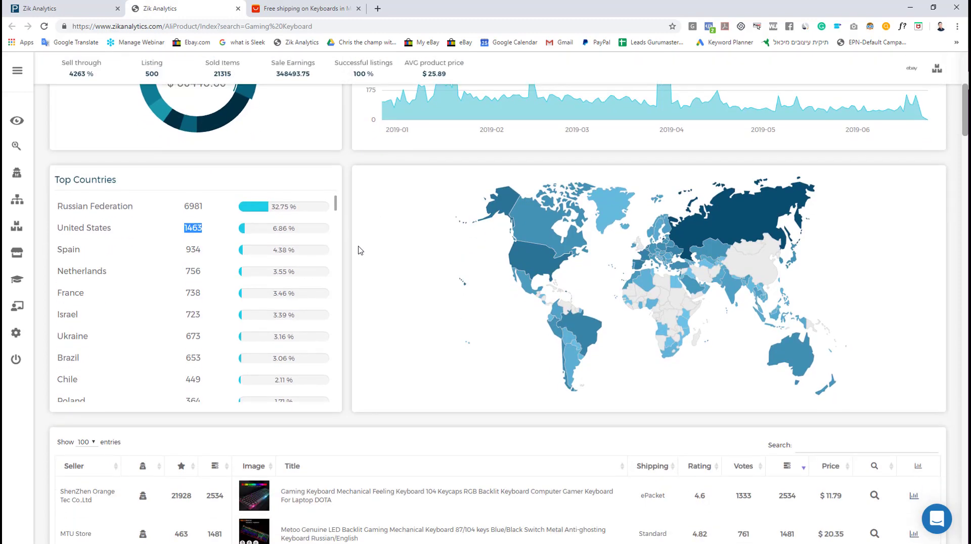
{"action": "left_click", "coordinate": [306, 188]}
{"action": "left_click_drag", "start_coordinate": [73, 229], "coordinate": [99, 235]}
{"action": "triple_click", "coordinate": [76, 229]}
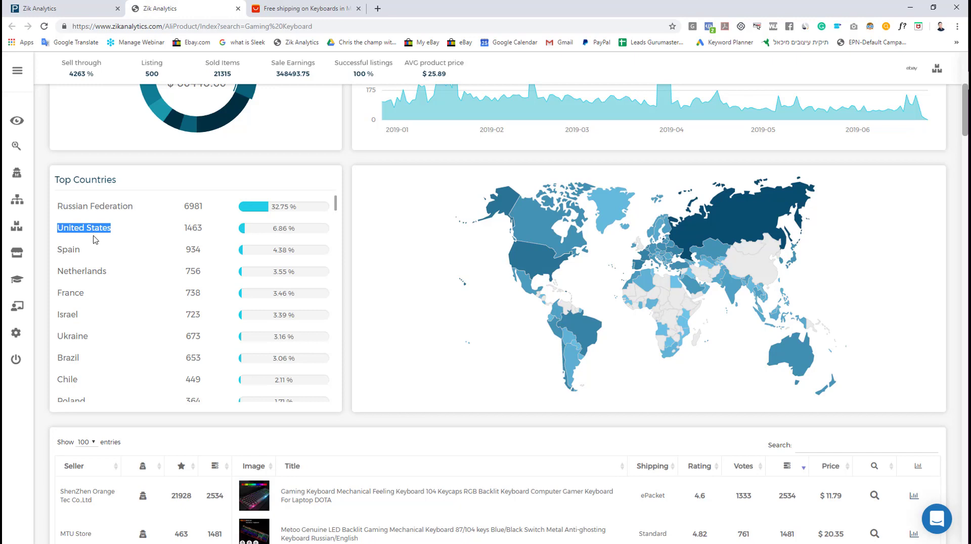
{"action": "left_click", "coordinate": [142, 233]}
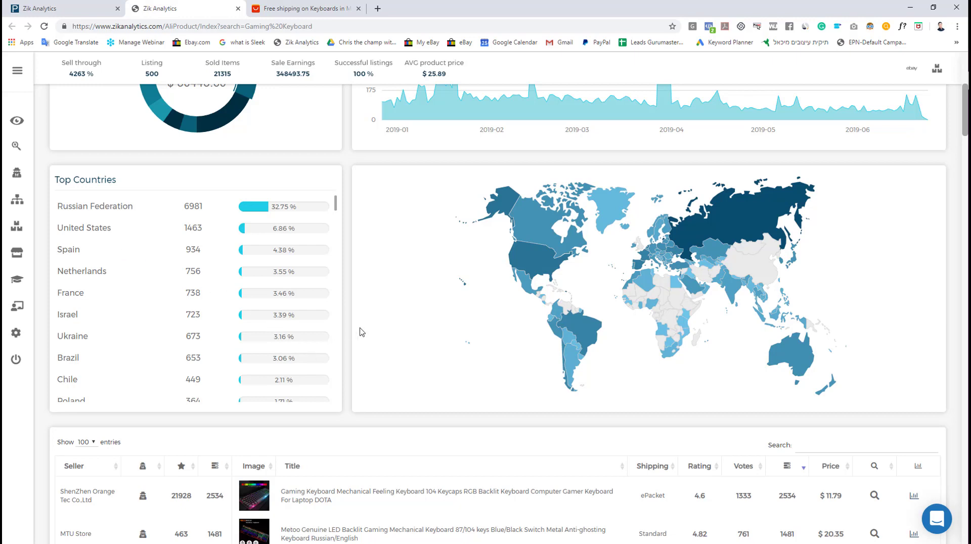
Examine the AliExpress listings table: the product images and the first listing's rating, votes and sold quantity.
{"action": "scroll", "coordinate": [394, 327], "scroll_direction": "down", "scroll_amount": 5}
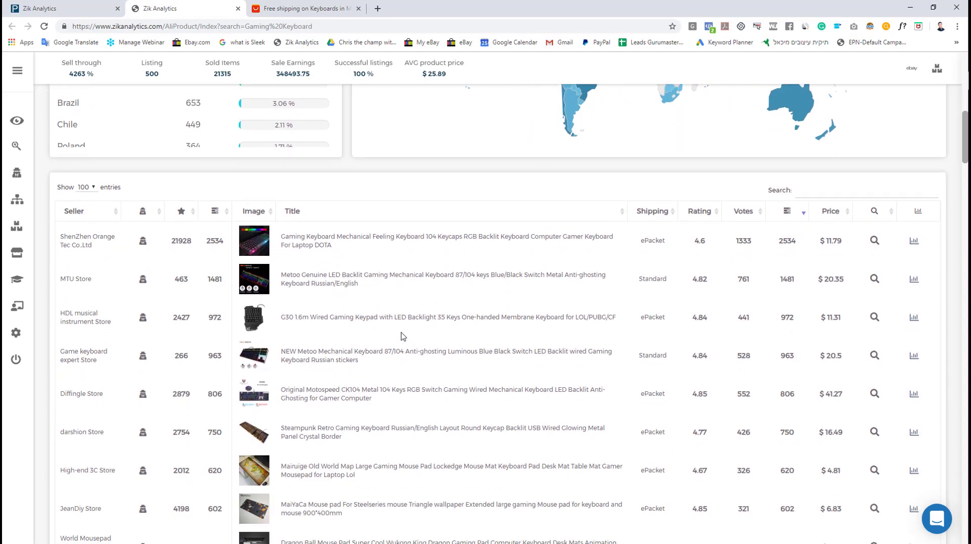
{"action": "scroll", "coordinate": [393, 327], "scroll_direction": "down", "scroll_amount": 1}
{"action": "mouse_move", "coordinate": [261, 231]}
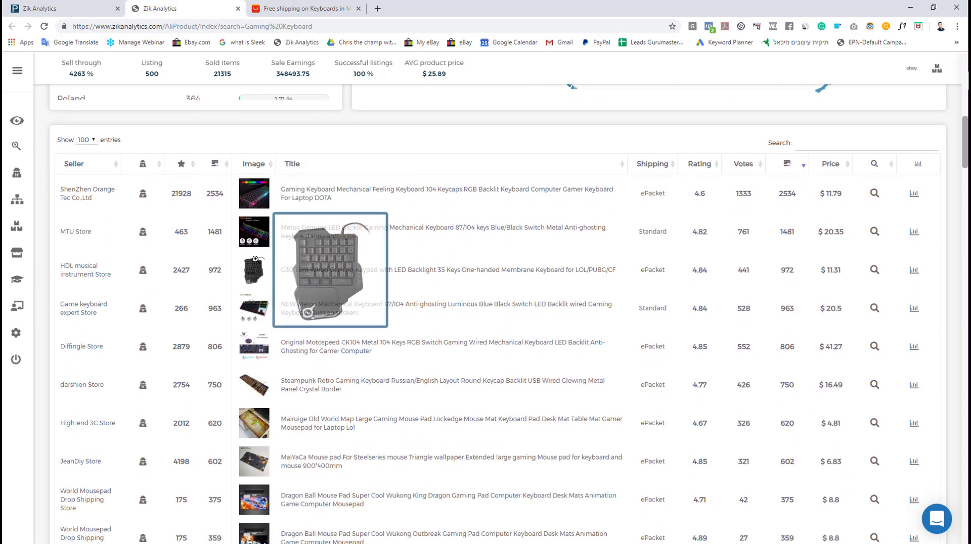
{"action": "mouse_move", "coordinate": [252, 351]}
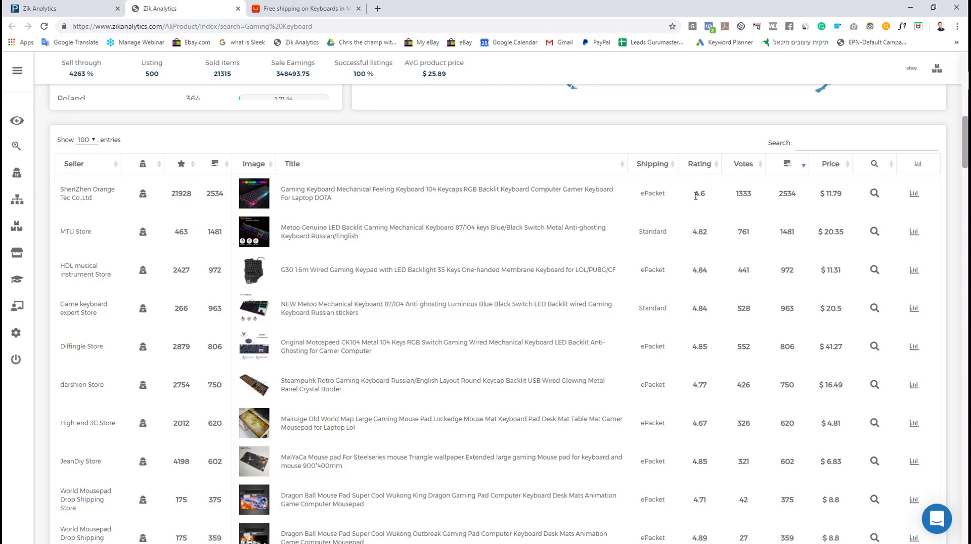
{"action": "left_click_drag", "start_coordinate": [694, 196], "coordinate": [706, 197]}
{"action": "left_click", "coordinate": [708, 205]}
{"action": "double_click", "coordinate": [698, 195]}
{"action": "left_click", "coordinate": [713, 206]}
{"action": "left_click_drag", "start_coordinate": [735, 194], "coordinate": [749, 196]}
{"action": "left_click", "coordinate": [747, 197]}
{"action": "double_click", "coordinate": [745, 191]}
{"action": "double_click", "coordinate": [781, 195]}
{"action": "left_click", "coordinate": [779, 198]}
{"action": "double_click", "coordinate": [741, 195]}
{"action": "left_click", "coordinate": [742, 197]}
Open the first listing's product details and examine its sales info and top countries.
{"action": "left_click", "coordinate": [873, 196]}
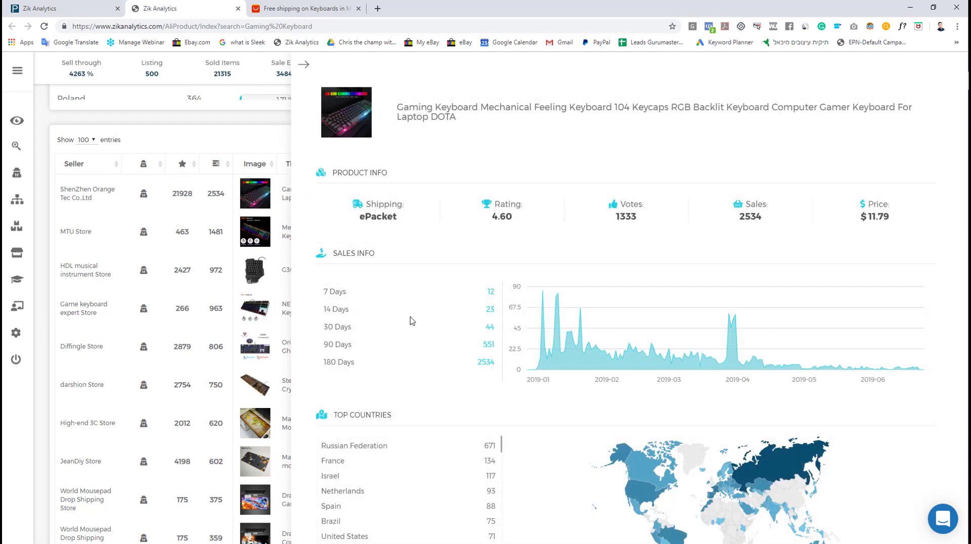
{"action": "left_click_drag", "start_coordinate": [332, 252], "coordinate": [384, 252]}
{"action": "scroll", "coordinate": [386, 253], "scroll_direction": "down", "scroll_amount": 1}
{"action": "left_click", "coordinate": [324, 244]}
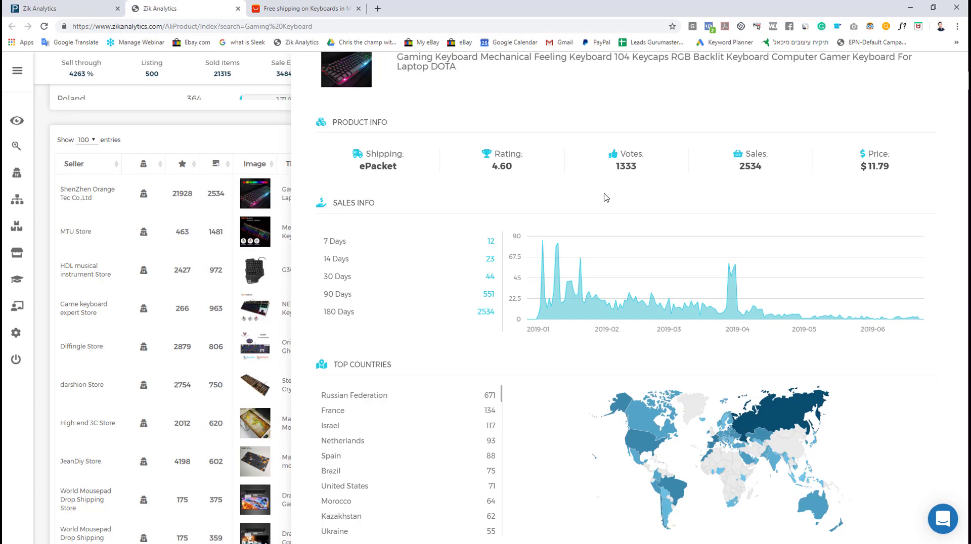
{"action": "scroll", "coordinate": [462, 256], "scroll_direction": "down", "scroll_amount": 3}
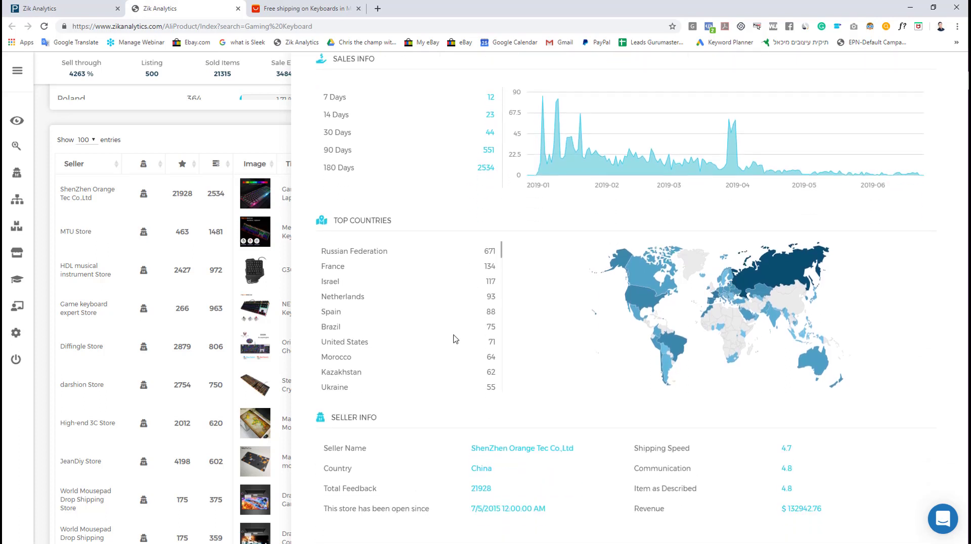
Examine the seller info of the first listing: store opening date, shipping speed, communication and item-as-described ratings.
{"action": "left_click_drag", "start_coordinate": [323, 417], "coordinate": [830, 515]}
{"action": "left_click", "coordinate": [744, 516]}
{"action": "left_click_drag", "start_coordinate": [329, 512], "coordinate": [547, 512]}
{"action": "left_click", "coordinate": [551, 516]}
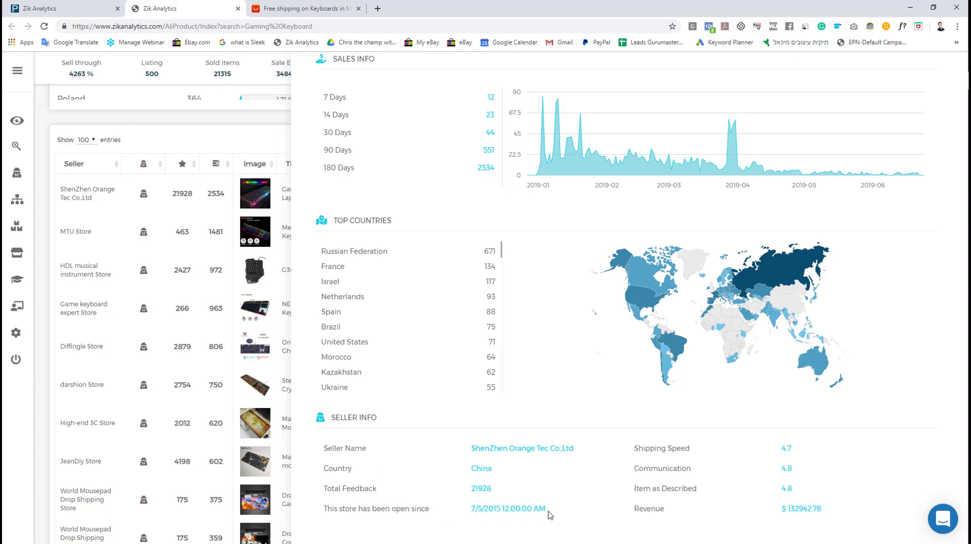
{"action": "double_click", "coordinate": [491, 509]}
{"action": "left_click", "coordinate": [501, 526]}
{"action": "double_click", "coordinate": [498, 509]}
{"action": "left_click", "coordinate": [483, 511]}
{"action": "double_click", "coordinate": [491, 508]}
{"action": "left_click", "coordinate": [636, 445]}
{"action": "left_click_drag", "start_coordinate": [630, 448], "coordinate": [690, 470]}
{"action": "left_click", "coordinate": [667, 459]}
{"action": "left_click", "coordinate": [698, 475]}
{"action": "triple_click", "coordinate": [653, 490]}
{"action": "left_click", "coordinate": [737, 494]}
{"action": "left_click_drag", "start_coordinate": [778, 470], "coordinate": [799, 451]}
{"action": "scroll", "coordinate": [677, 479], "scroll_direction": "up", "scroll_amount": 2}
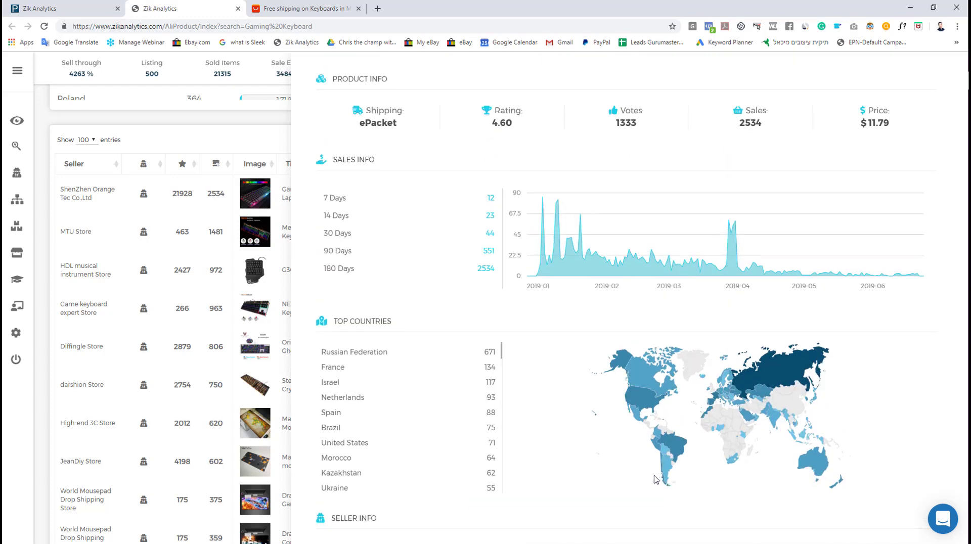
{"action": "scroll", "coordinate": [653, 479], "scroll_direction": "down", "scroll_amount": 2}
{"action": "scroll", "coordinate": [653, 478], "scroll_direction": "down", "scroll_amount": 1}
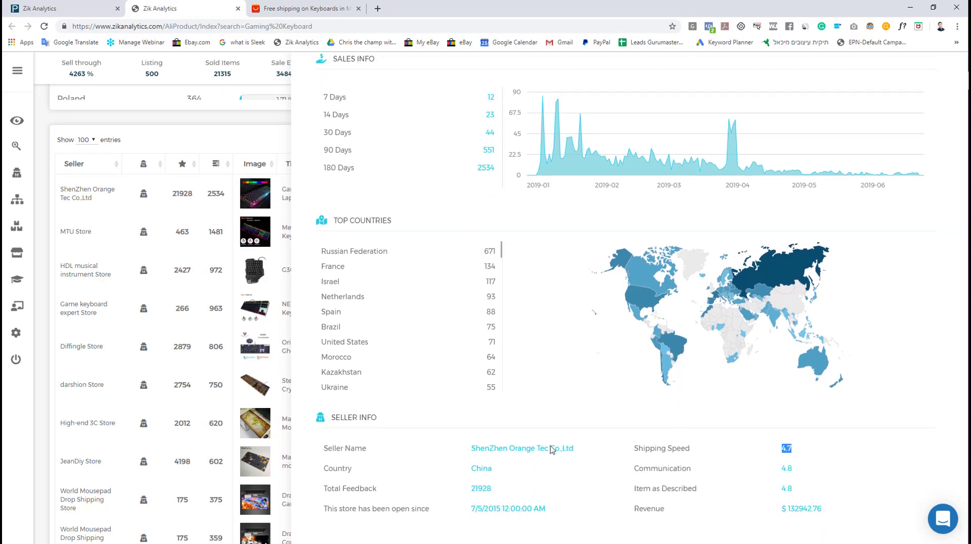
Close the product details and open the first listing's product page on AliExpress.
{"action": "scroll", "coordinate": [438, 393], "scroll_direction": "up", "scroll_amount": 5}
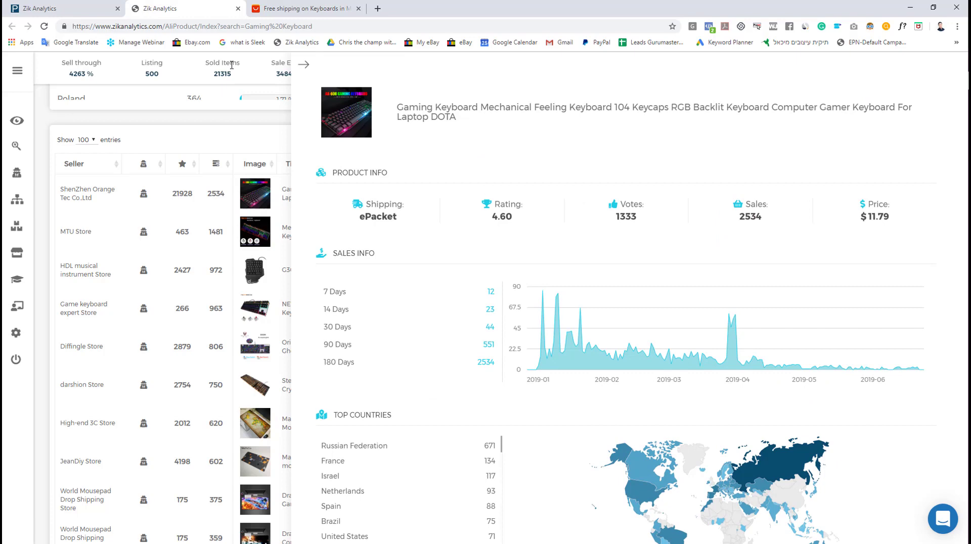
{"action": "left_click", "coordinate": [304, 69]}
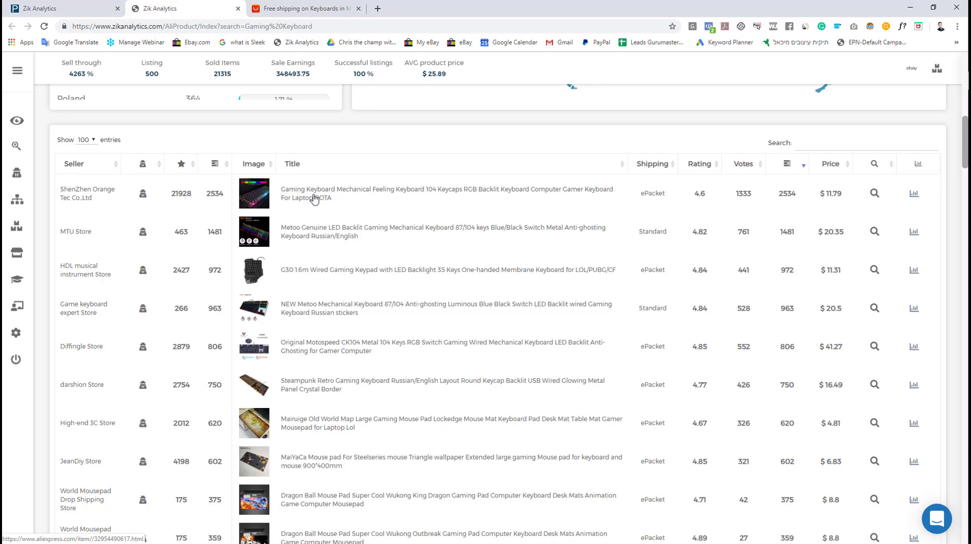
{"action": "left_click", "coordinate": [314, 198]}
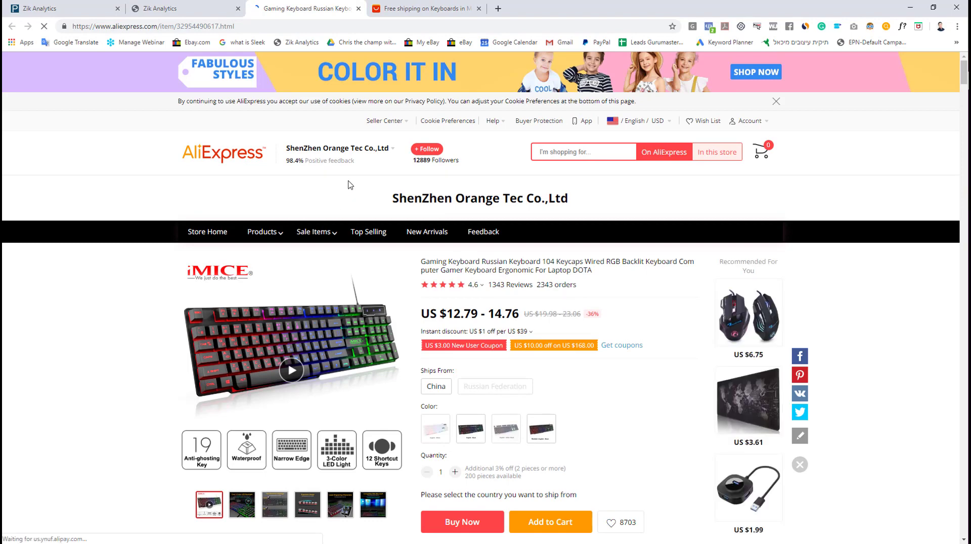
Check the Russia Black color option of the iMice gaming keyboard.
{"action": "scroll", "coordinate": [419, 325], "scroll_direction": "down", "scroll_amount": 1}
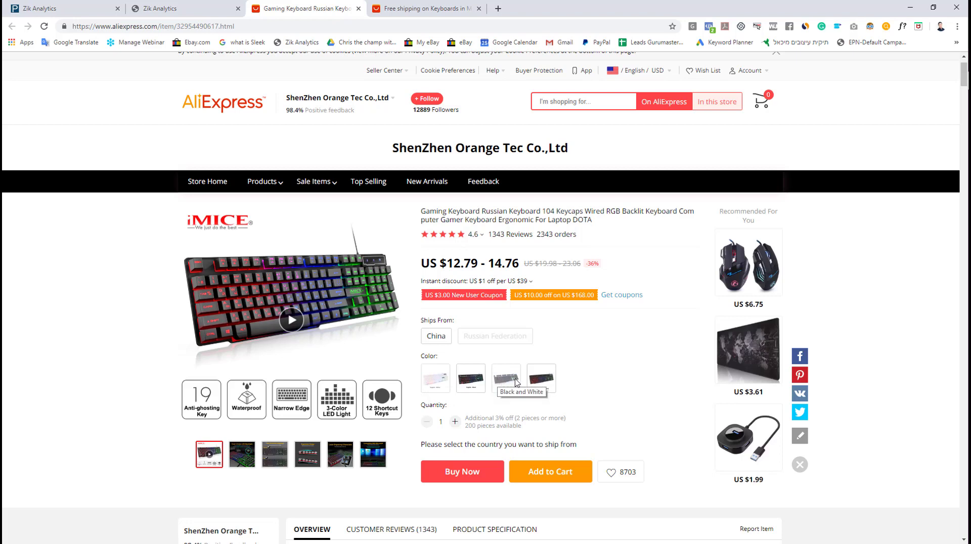
{"action": "left_click", "coordinate": [537, 384]}
{"action": "left_click", "coordinate": [537, 384]}
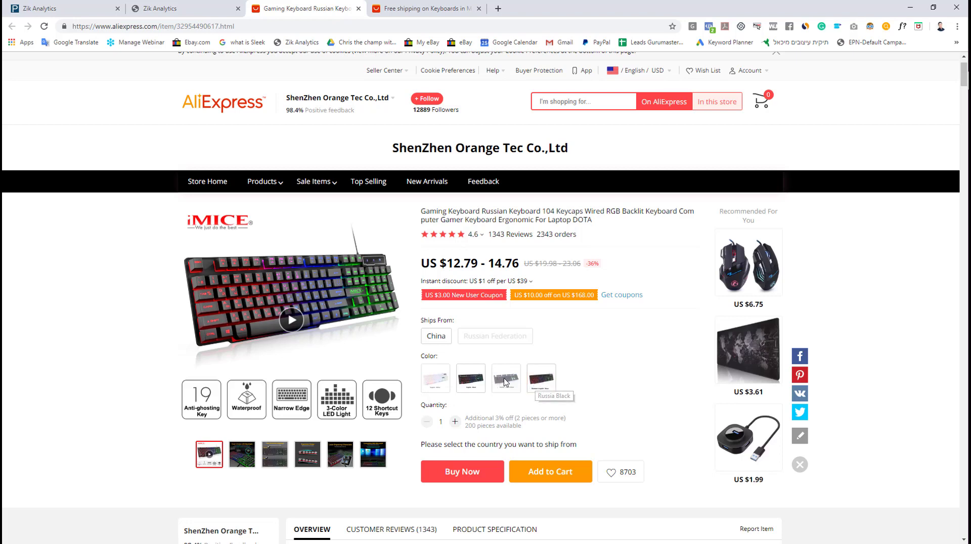
Choose China as the shipping origin and the Black keyboard color, and check the price of that variant.
{"action": "left_click", "coordinate": [436, 335]}
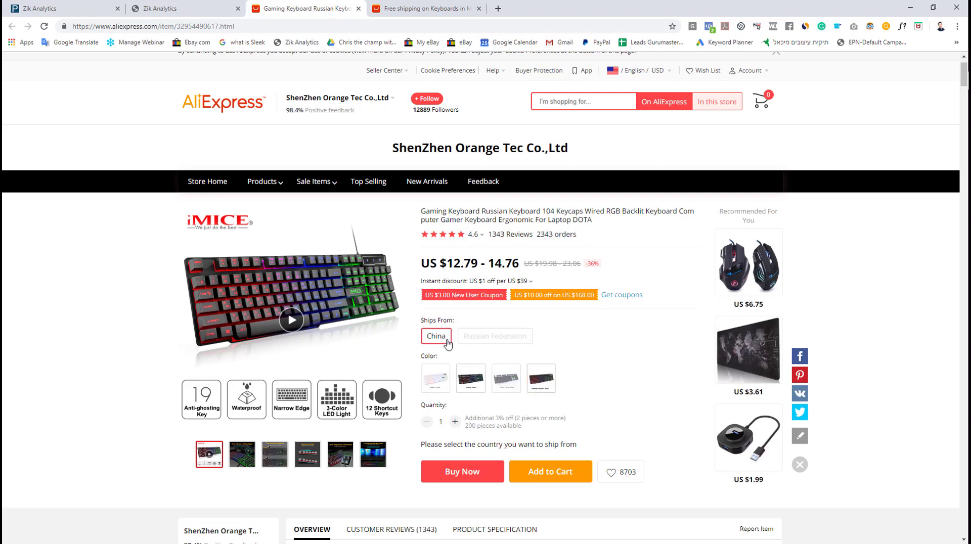
{"action": "left_click", "coordinate": [460, 386]}
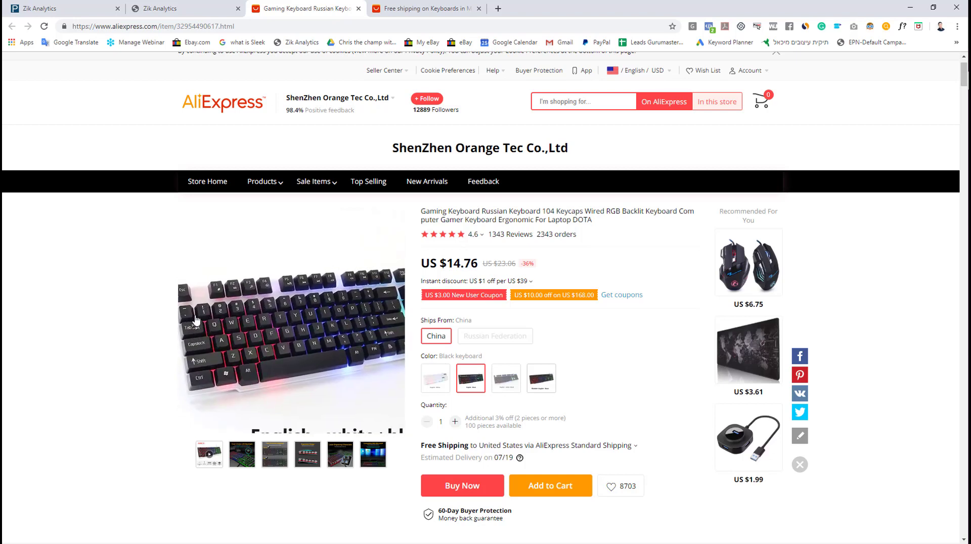
{"action": "scroll", "coordinate": [363, 363], "scroll_direction": "down", "scroll_amount": 1}
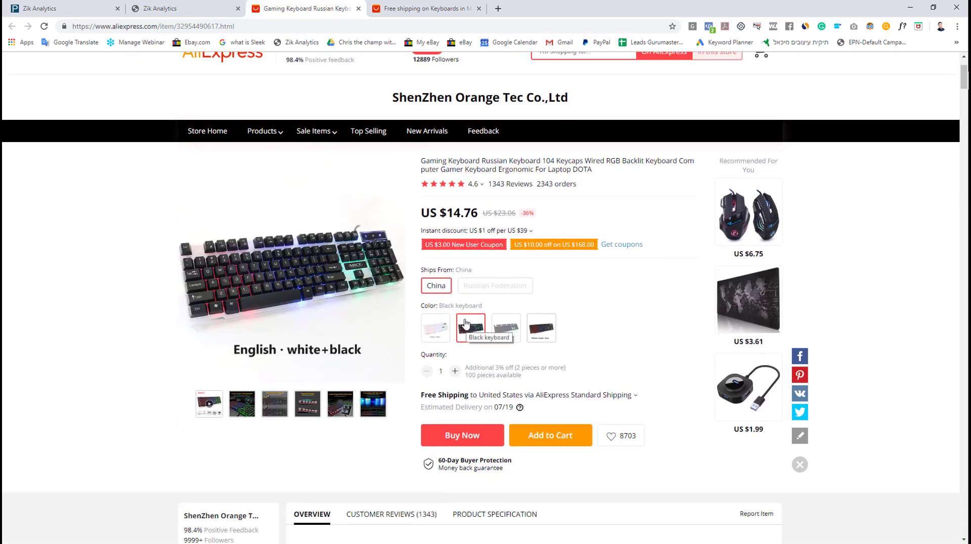
{"action": "left_click_drag", "start_coordinate": [448, 212], "coordinate": [477, 212]}
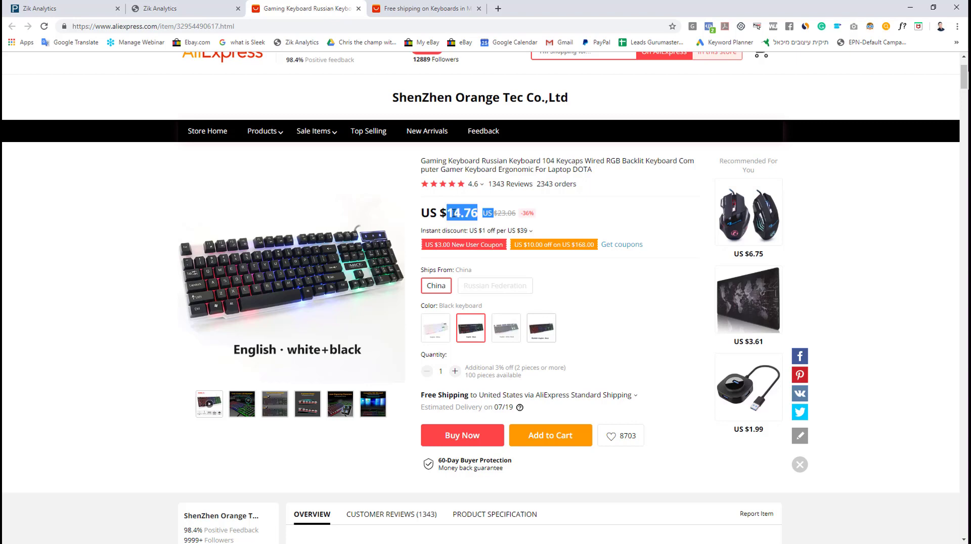
{"action": "triple_click", "coordinate": [455, 212]}
Open the calculator and subtract 14% from a selling price of 23.
{"action": "key", "text": "XF86Calculator"}
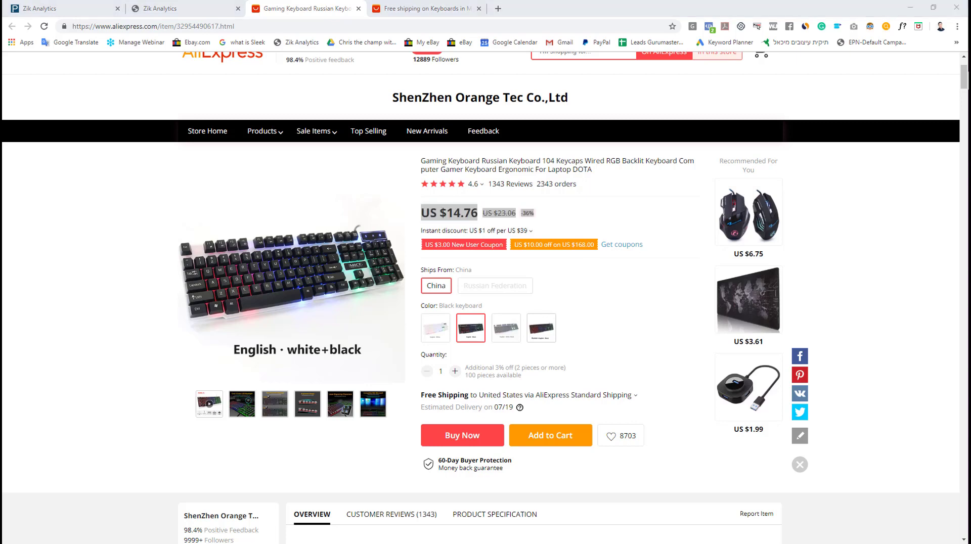
{"action": "left_click", "coordinate": [106, 373]}
{"action": "left_click", "coordinate": [144, 374]}
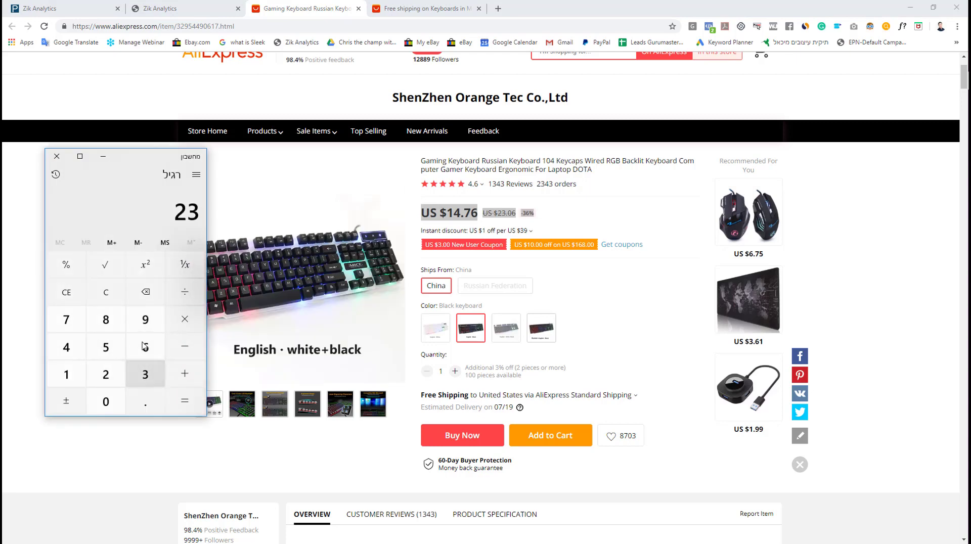
{"action": "left_click", "coordinate": [185, 346]}
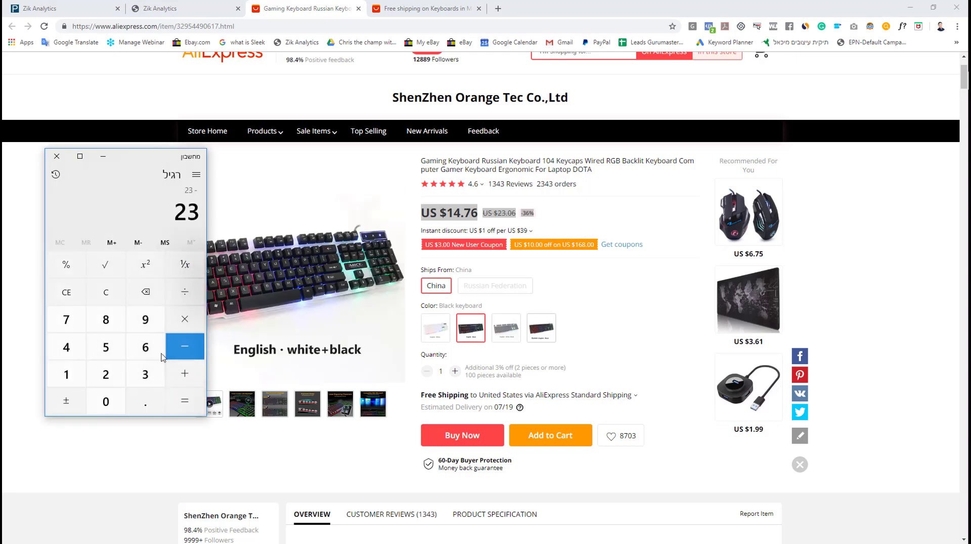
{"action": "left_click", "coordinate": [66, 374]}
{"action": "left_click", "coordinate": [65, 346]}
{"action": "left_click", "coordinate": [66, 264]}
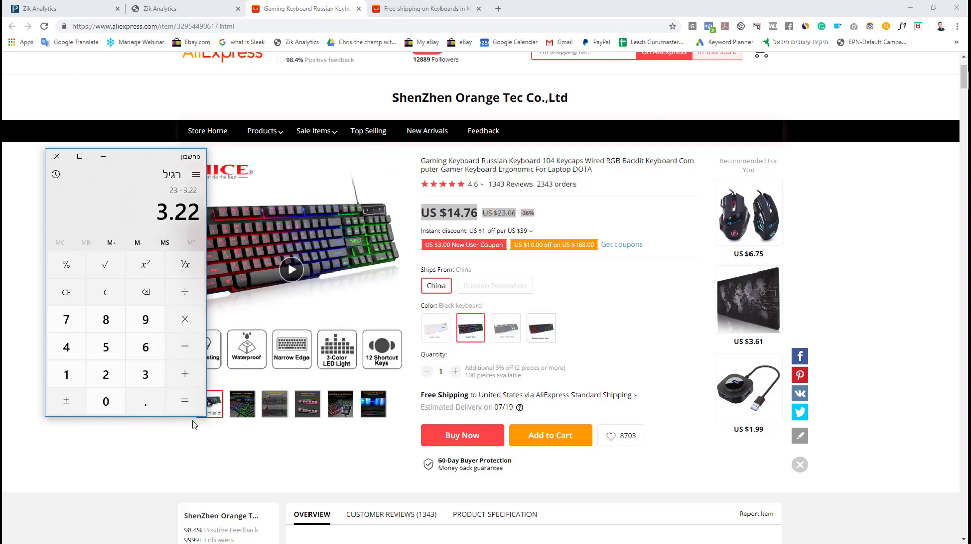
{"action": "left_click", "coordinate": [185, 400]}
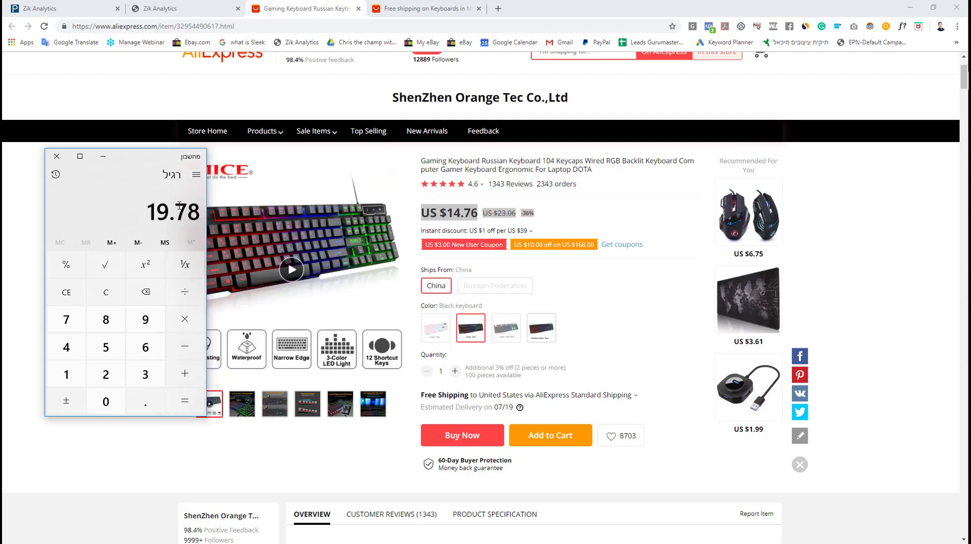
Subtract the 14.76 AliExpress cost from the calculated amount to work out the profit, and move the calculator off the page.
{"action": "left_click", "coordinate": [180, 357]}
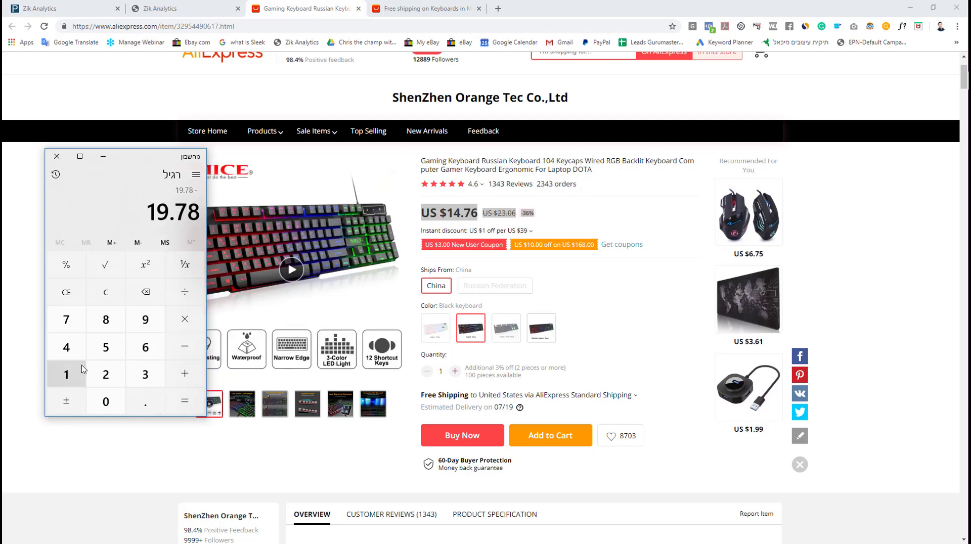
{"action": "left_click", "coordinate": [66, 374]}
{"action": "left_click", "coordinate": [65, 347]}
{"action": "left_click", "coordinate": [142, 405]}
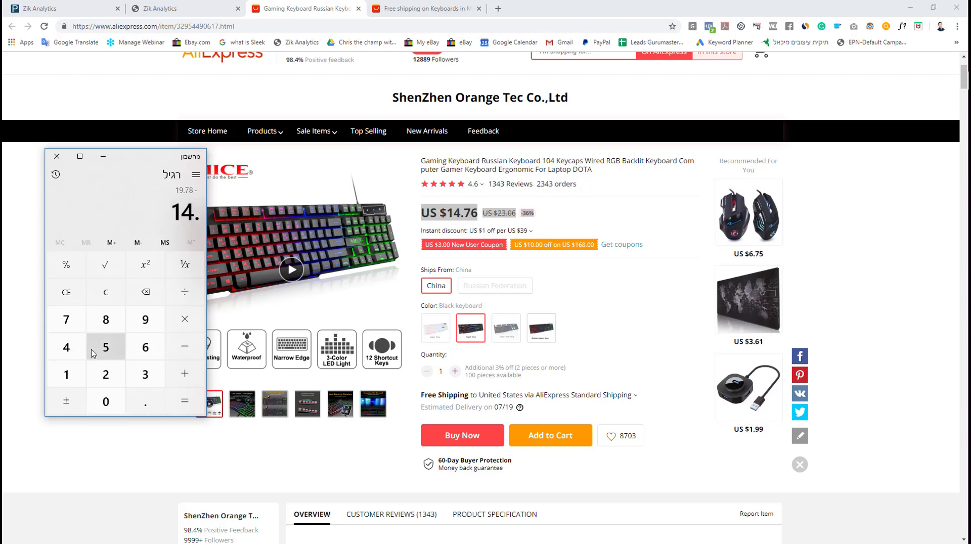
{"action": "left_click", "coordinate": [66, 319]}
{"action": "left_click", "coordinate": [145, 347]}
{"action": "left_click", "coordinate": [185, 400]}
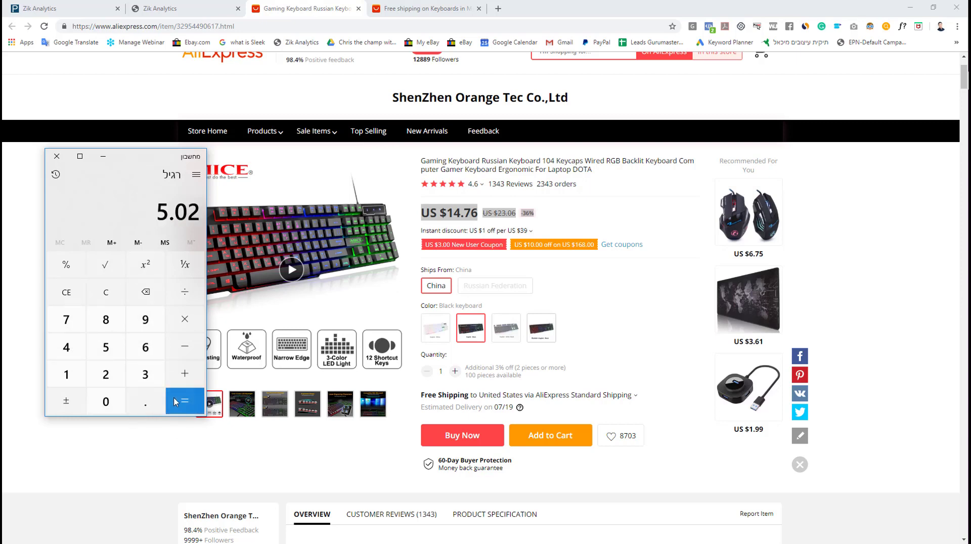
{"action": "left_click_drag", "start_coordinate": [164, 204], "coordinate": [201, 212]}
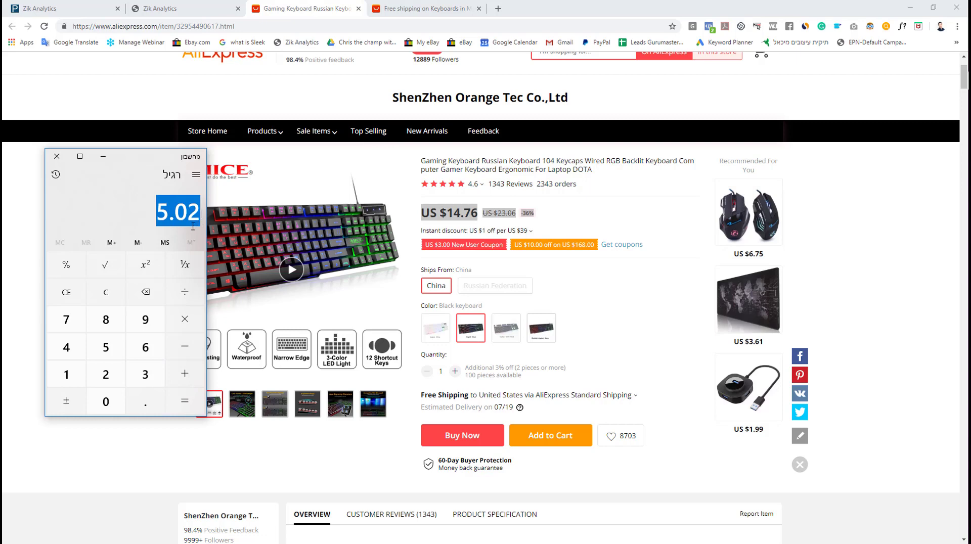
{"action": "left_click", "coordinate": [156, 215]}
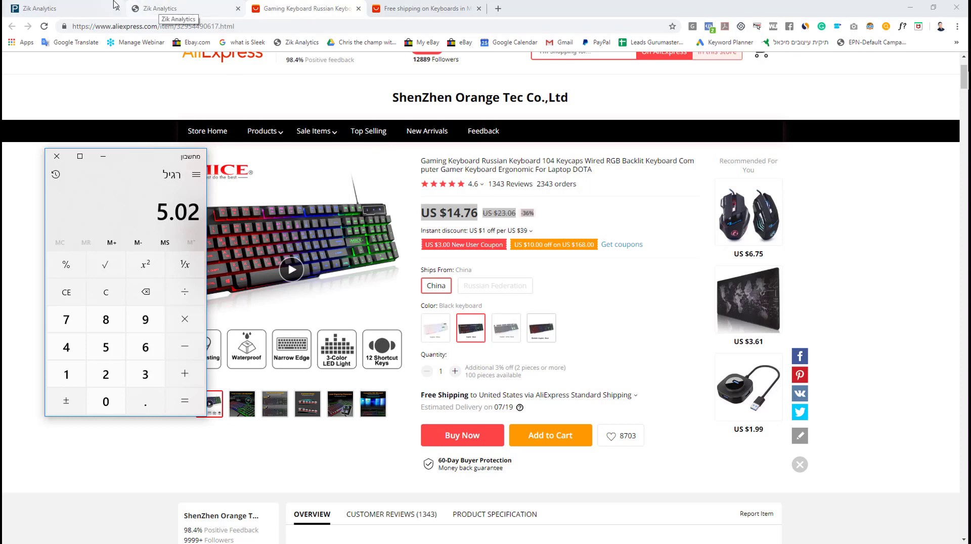
{"action": "left_click_drag", "start_coordinate": [134, 157], "coordinate": [969, 133]}
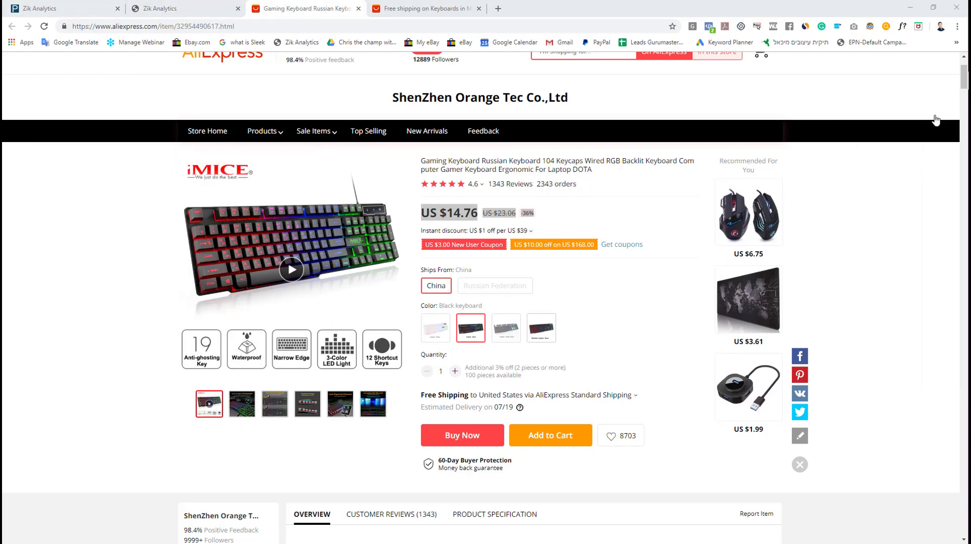
Return to the Zik Analytics Gaming Keyboard results and examine the title and price of the top-selling Ombar K676 listing.
{"action": "left_click", "coordinate": [80, 9]}
{"action": "scroll", "coordinate": [349, 255], "scroll_direction": "down", "scroll_amount": 2}
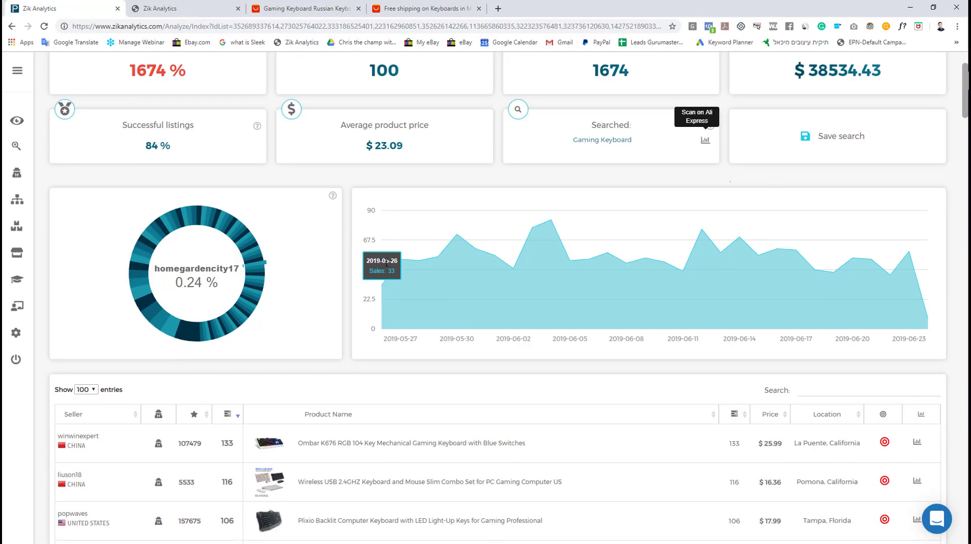
{"action": "scroll", "coordinate": [386, 283], "scroll_direction": "down", "scroll_amount": 1}
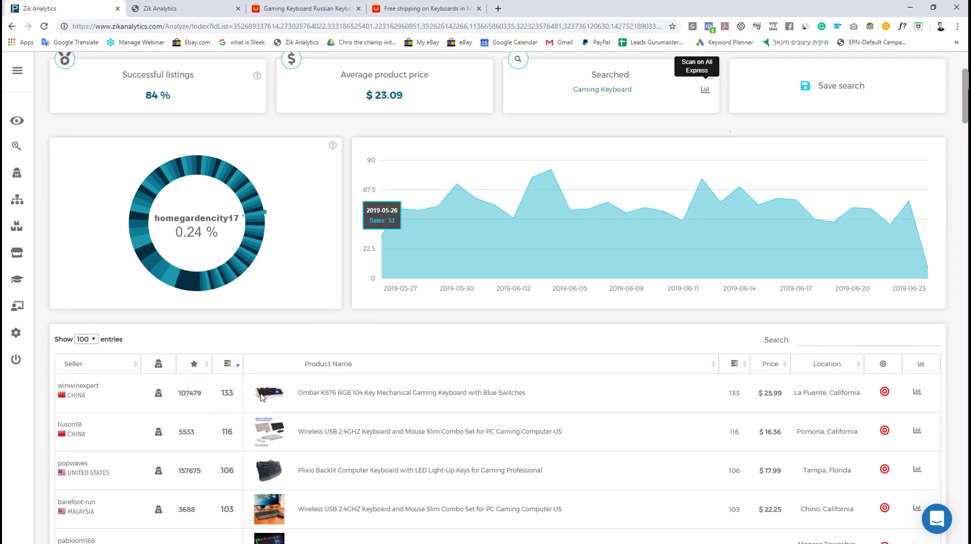
{"action": "mouse_move", "coordinate": [273, 394]}
{"action": "left_click_drag", "start_coordinate": [783, 394], "coordinate": [764, 393]}
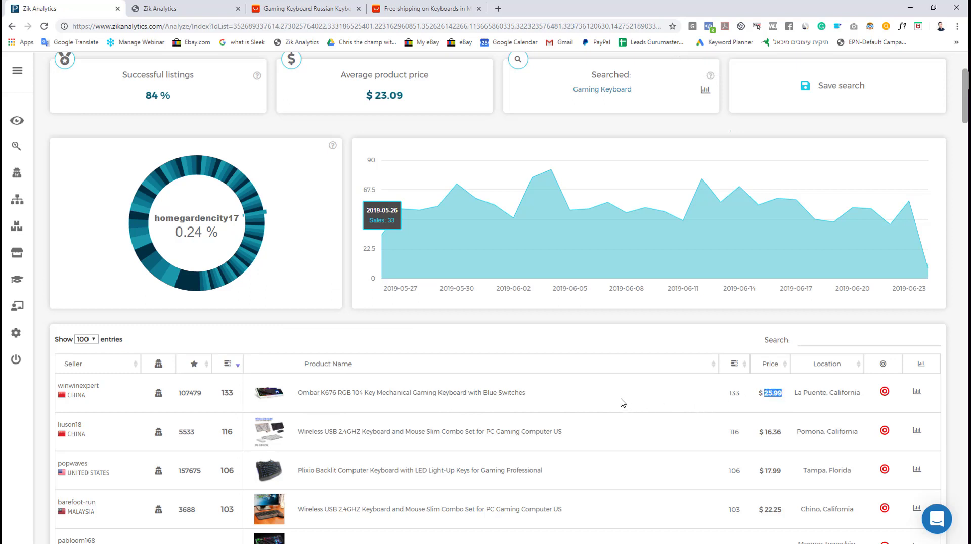
{"action": "left_click_drag", "start_coordinate": [566, 402], "coordinate": [299, 396]}
{"action": "left_click", "coordinate": [576, 394]}
{"action": "left_click_drag", "start_coordinate": [783, 393], "coordinate": [762, 392]}
{"action": "left_click", "coordinate": [685, 411]}
Place the AliExpress Keyboards category tab before the product tab, recheck the iMice keyboard's price, and return to the Zik Analytics results.
{"action": "left_click_drag", "start_coordinate": [445, 8], "coordinate": [363, 10]}
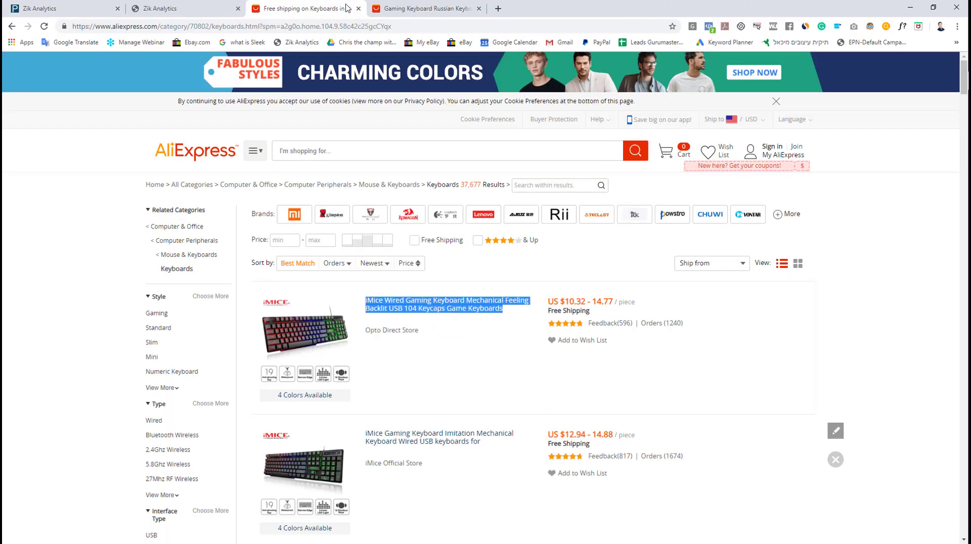
{"action": "left_click", "coordinate": [392, 8]}
{"action": "double_click", "coordinate": [469, 213]}
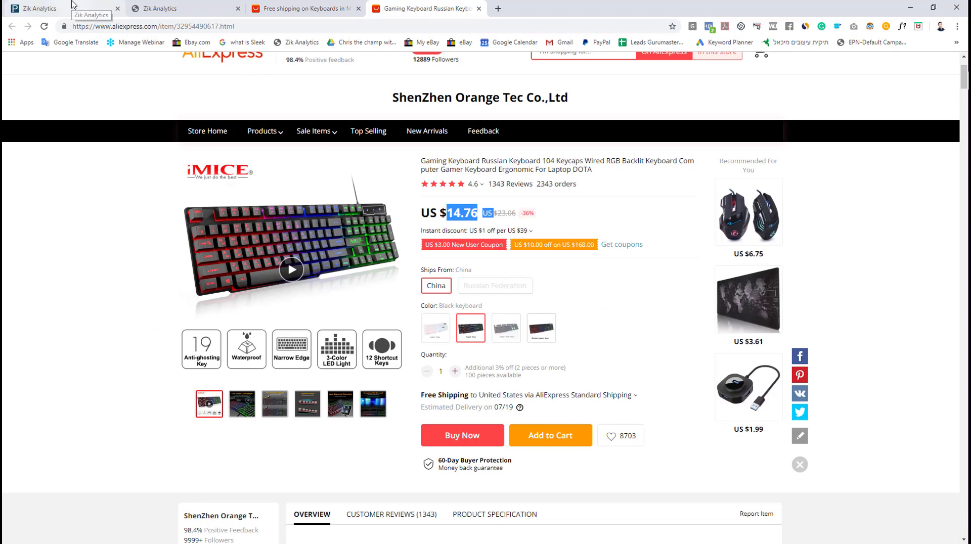
{"action": "left_click", "coordinate": [88, 11]}
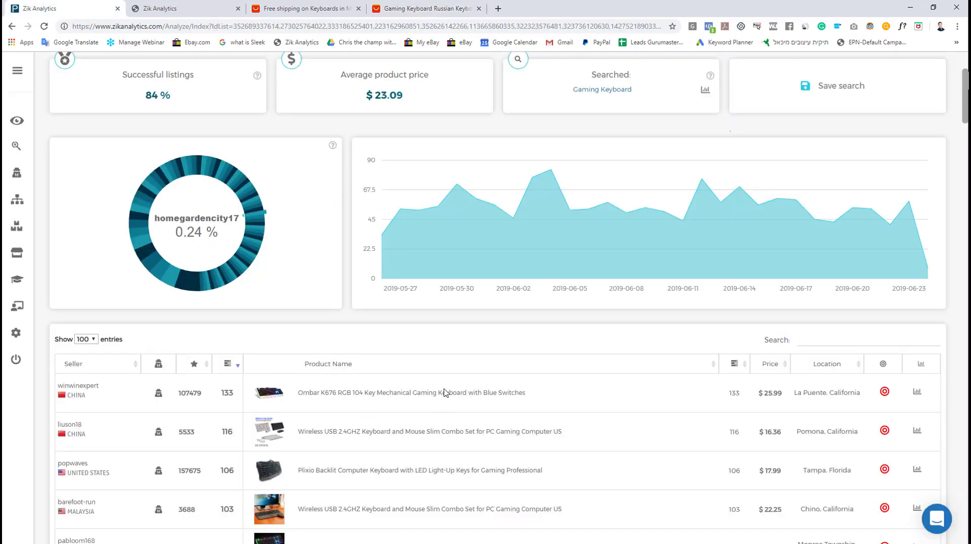